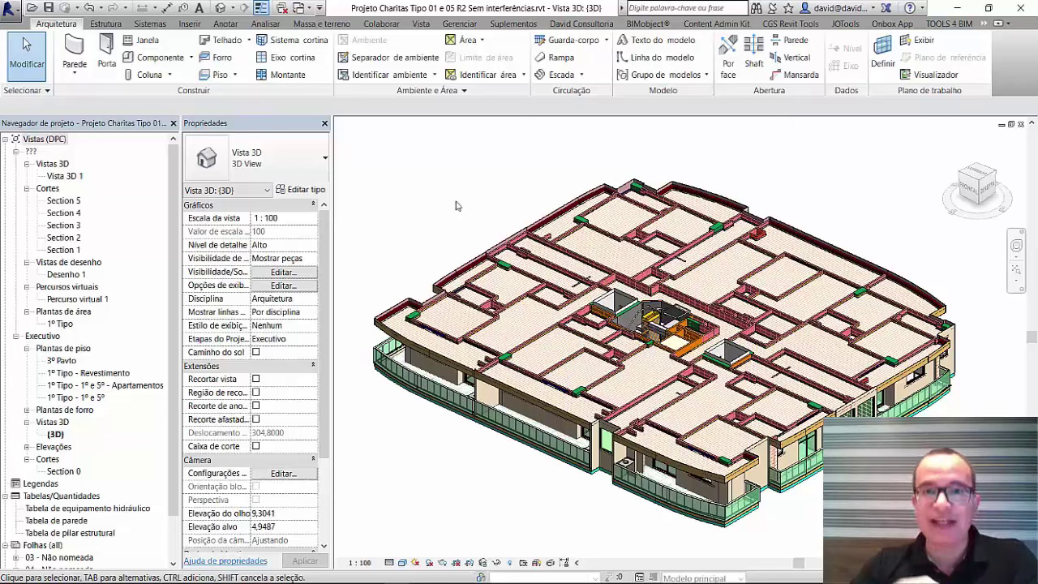
Browse the Suplementos, Gerenciar and Colaborar ribbon tabs
left_click(512, 24)
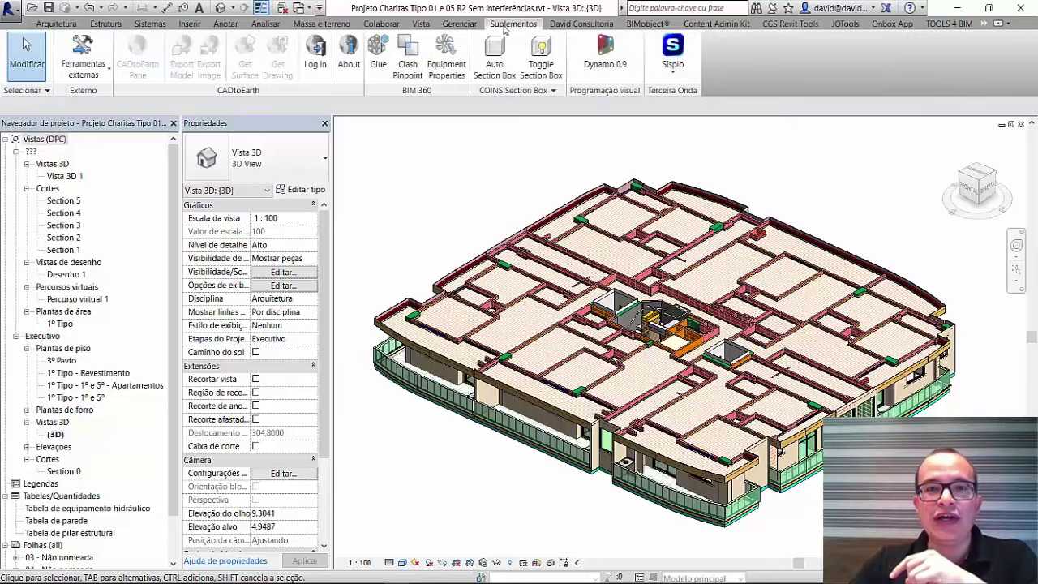
left_click(460, 23)
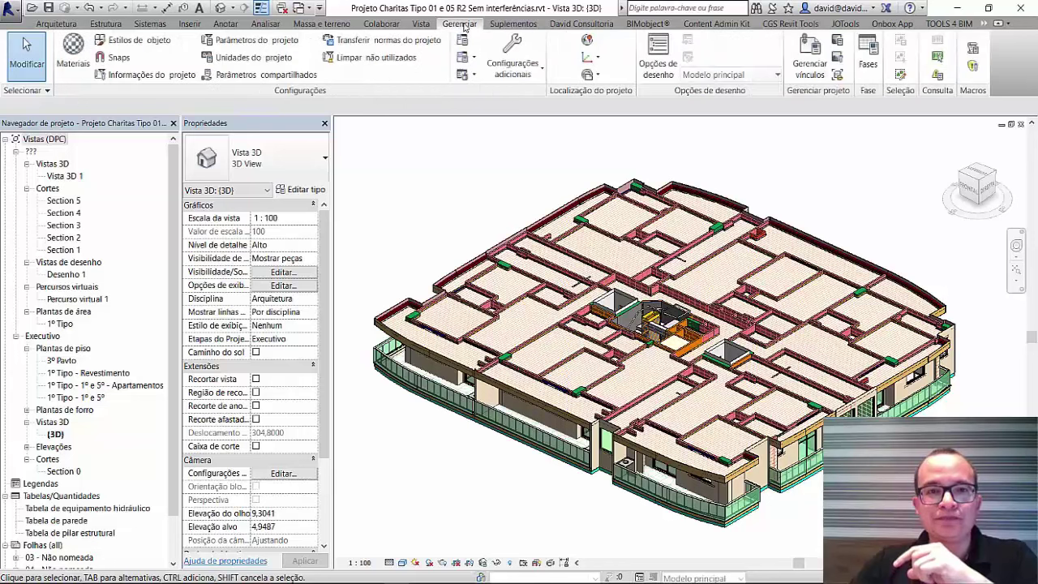
left_click(381, 24)
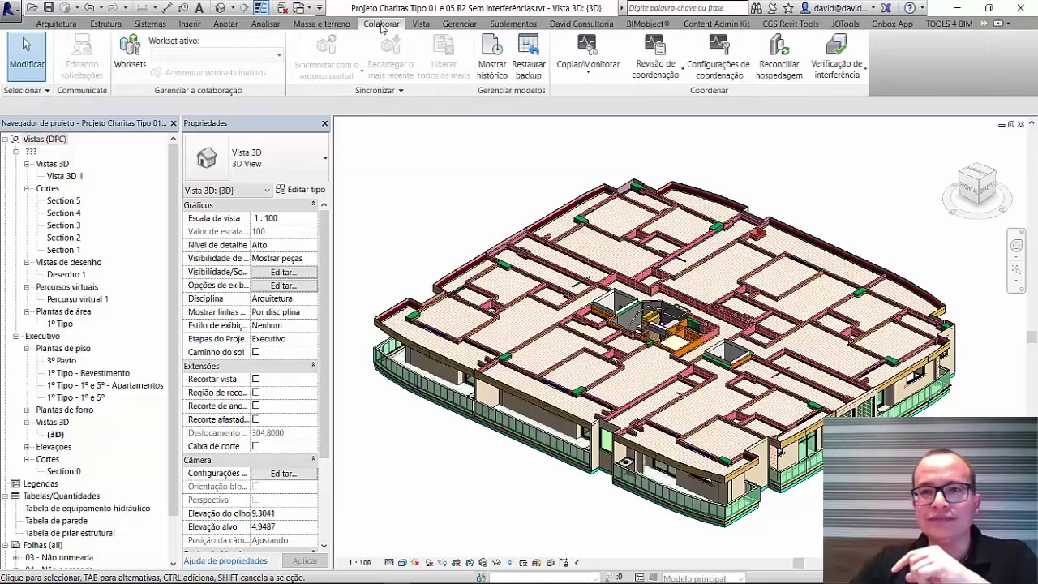
Check the Verificação de interferência options, then orbit the model to a lower front-facing angle
left_click(856, 76)
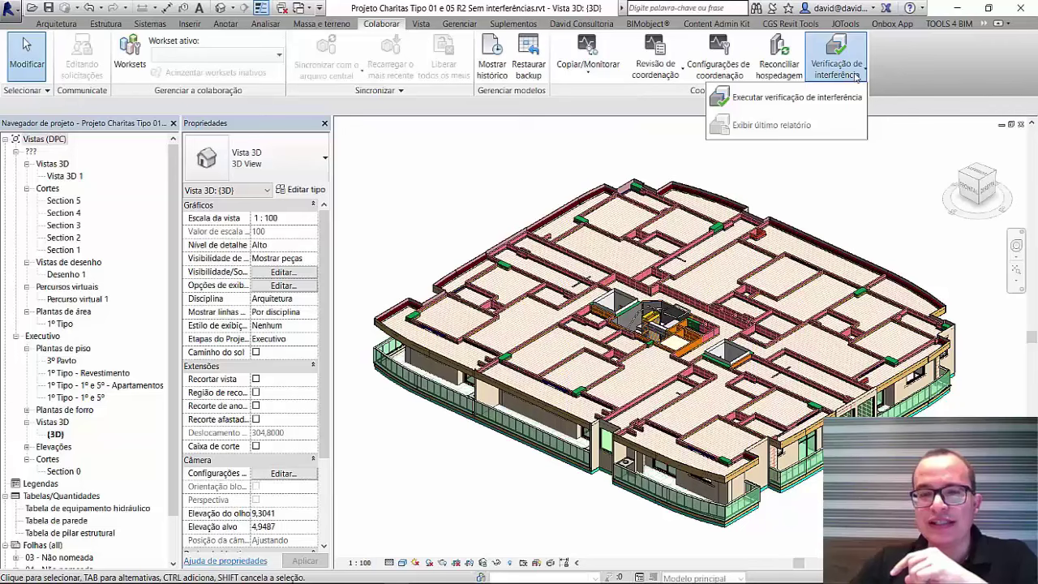
left_click(466, 193)
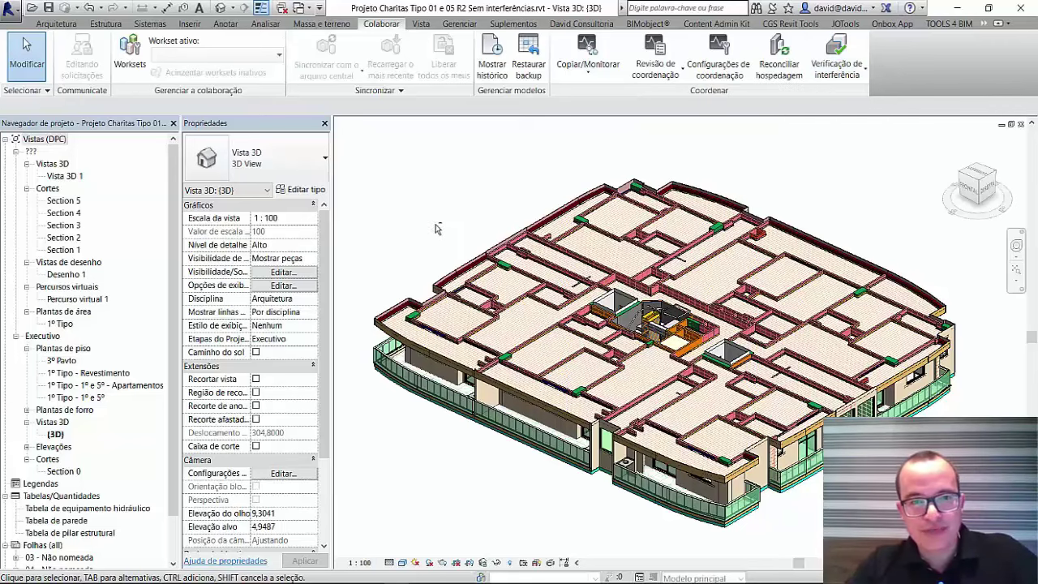
mouse_move(739, 263)
middle_mouse_down("shift")
mouse_move(799, 270)
mouse_move(586, 239)
mouse_move(528, 208)
middle_mouse_up("shift")
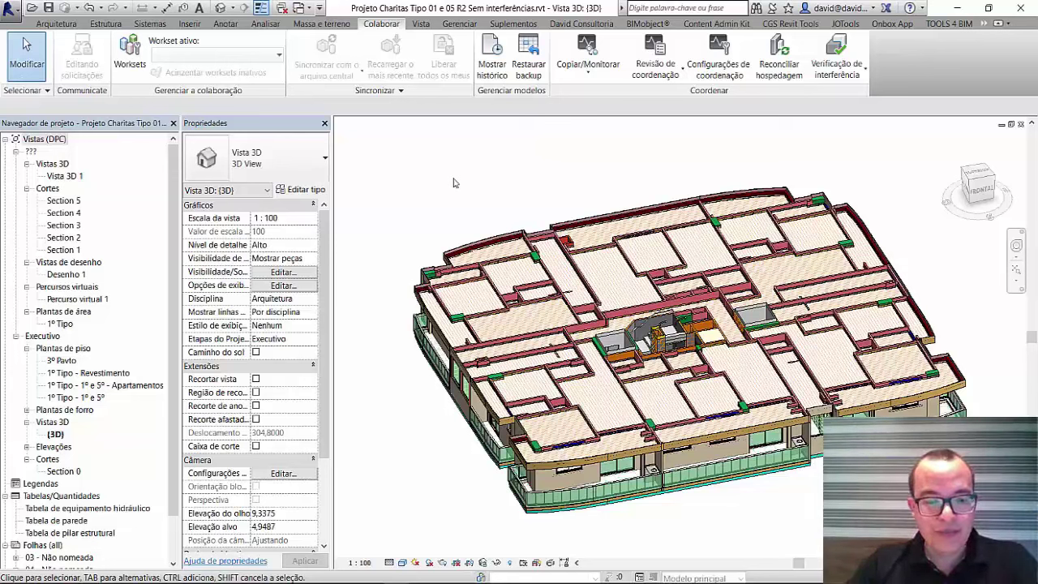
Run an interference check (IC) of all categories against all categories
key("i")
key("c")
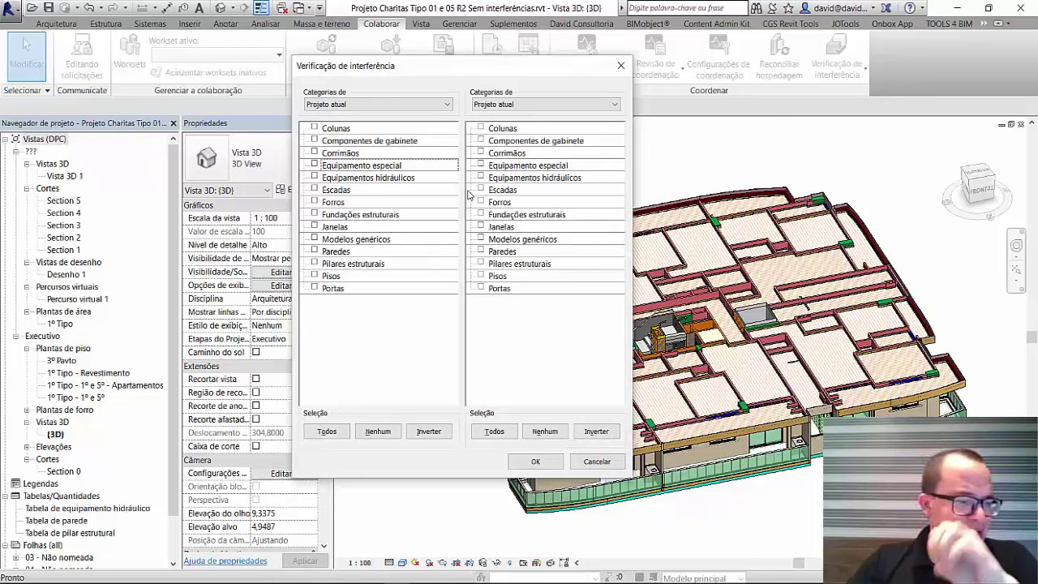
left_click(329, 430)
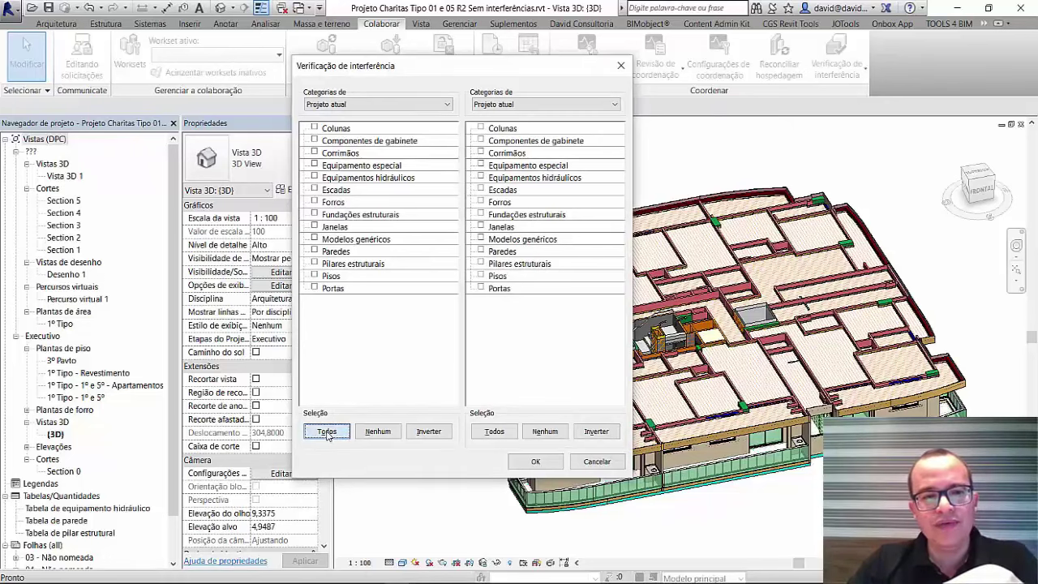
left_click(315, 289)
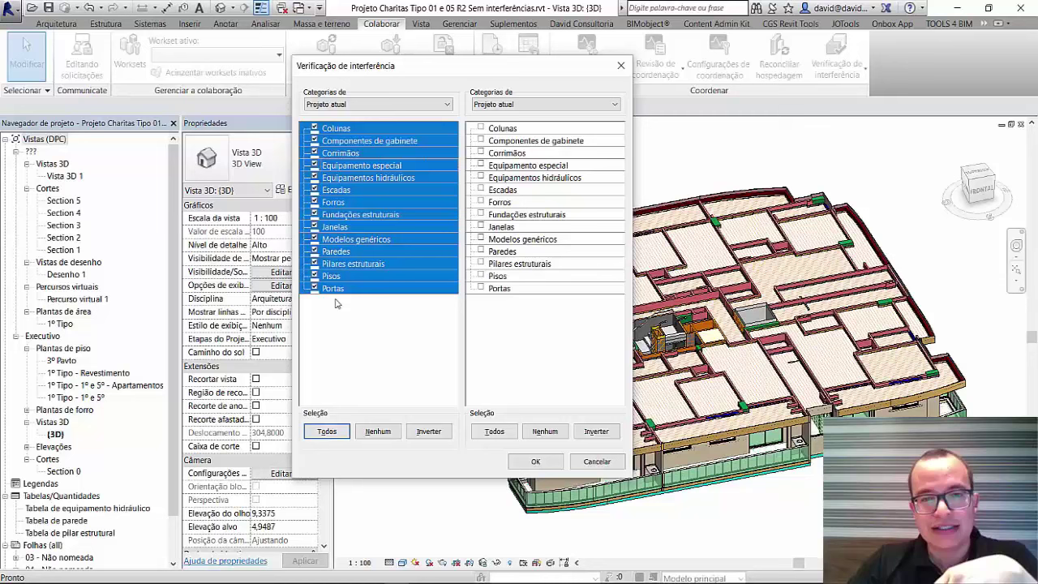
left_click(503, 435)
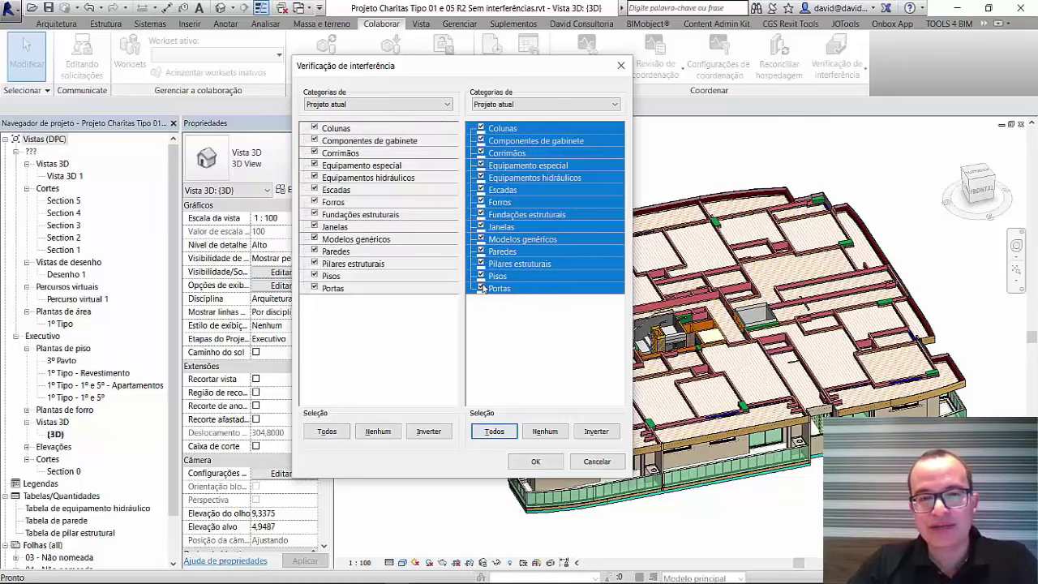
left_click(519, 463)
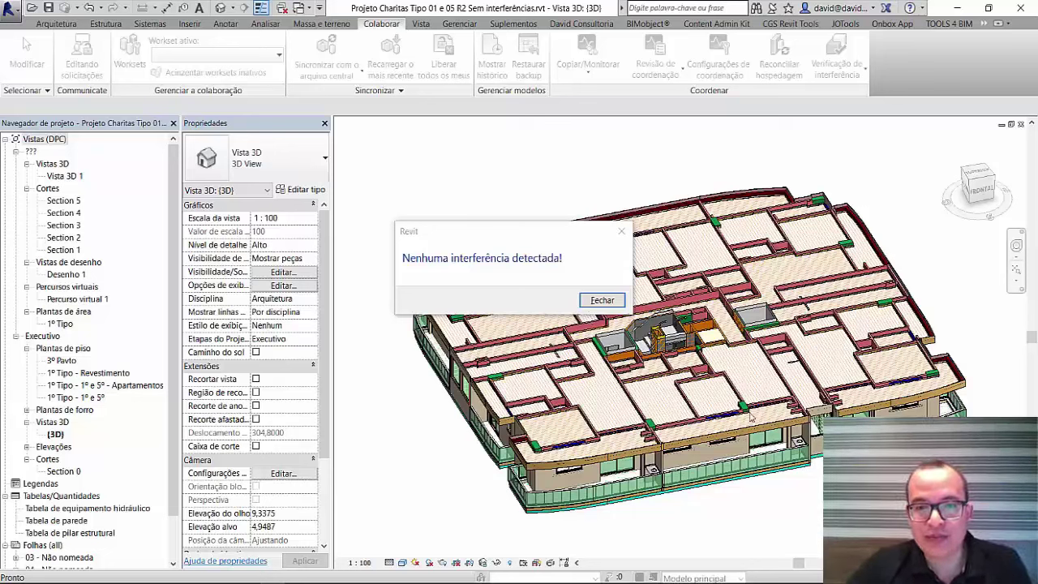
Dismiss the no-interference message and switch to the Projeto1 NÍVEL 1 floor plan
left_click(602, 301)
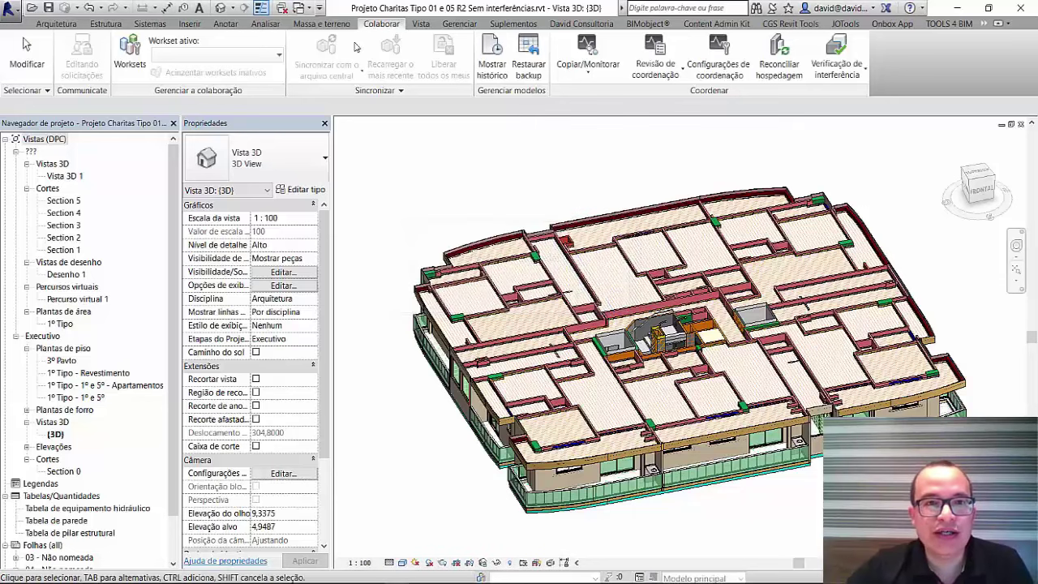
left_click(307, 8)
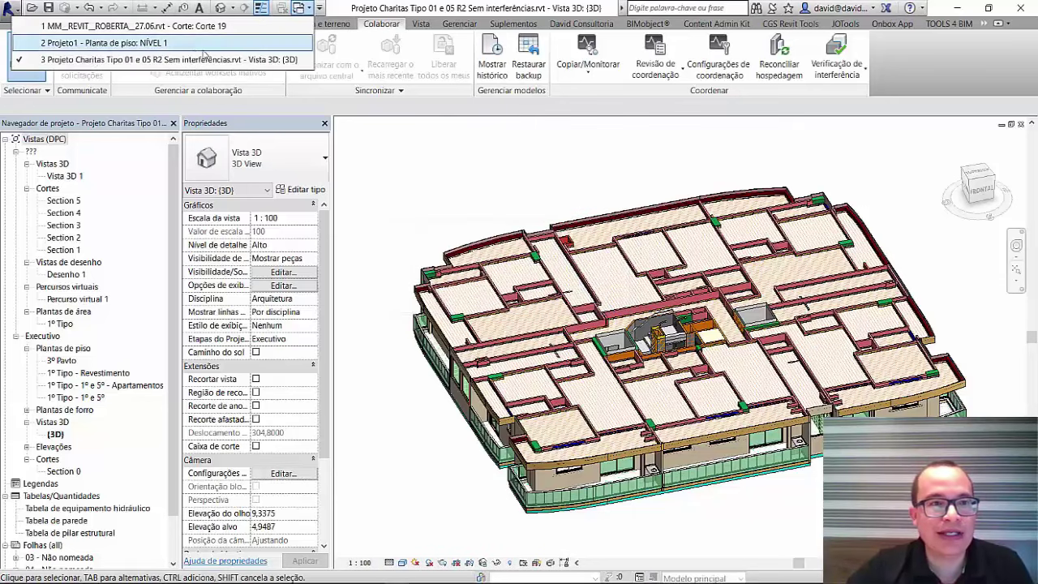
left_click(187, 44)
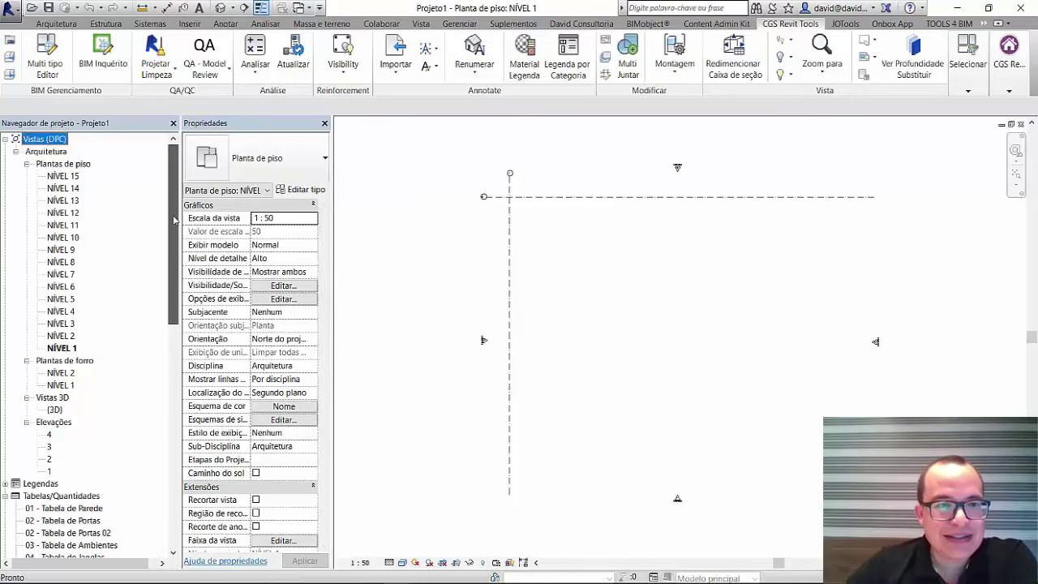
left_click_drag(177, 220, 197, 337)
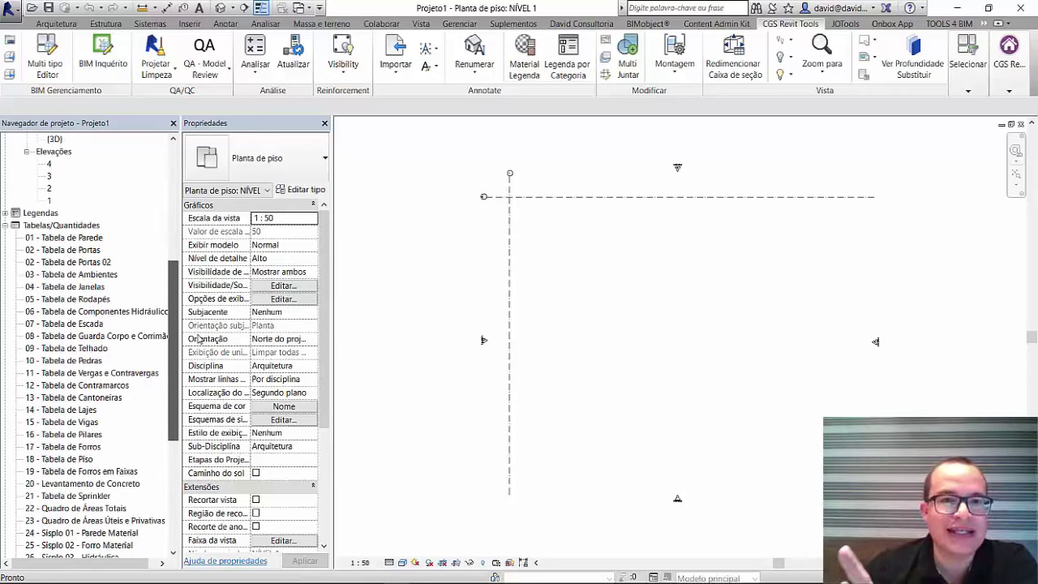
left_click_drag(173, 350, 173, 367)
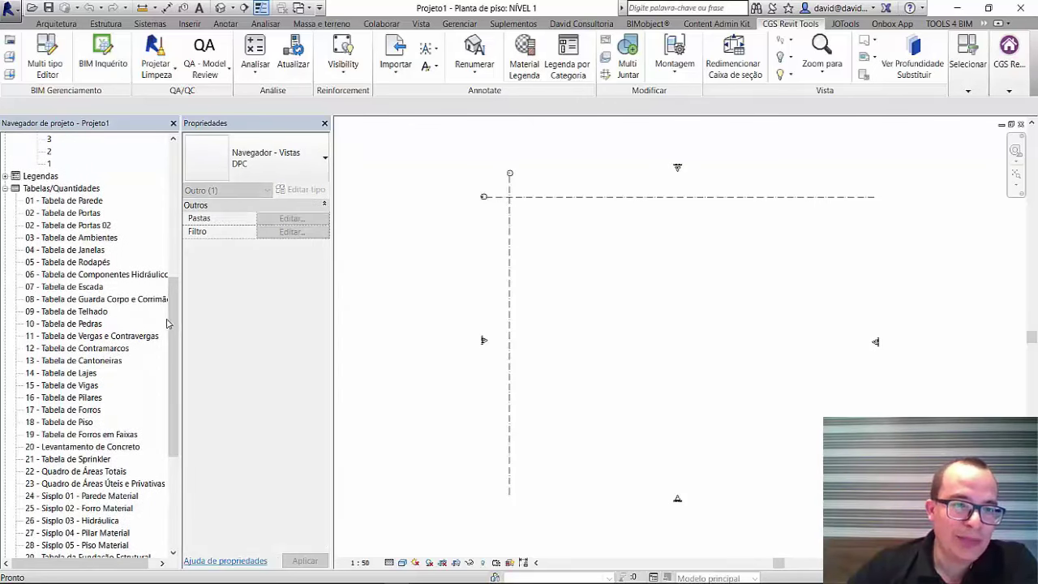
scroll(177, 327, "down", 1)
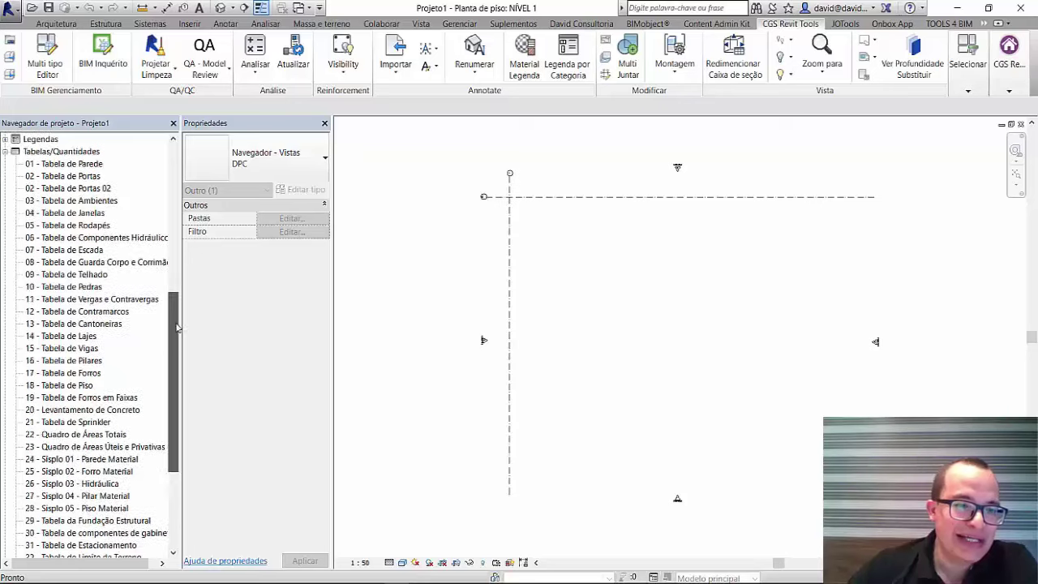
left_click_drag(177, 326, 178, 395)
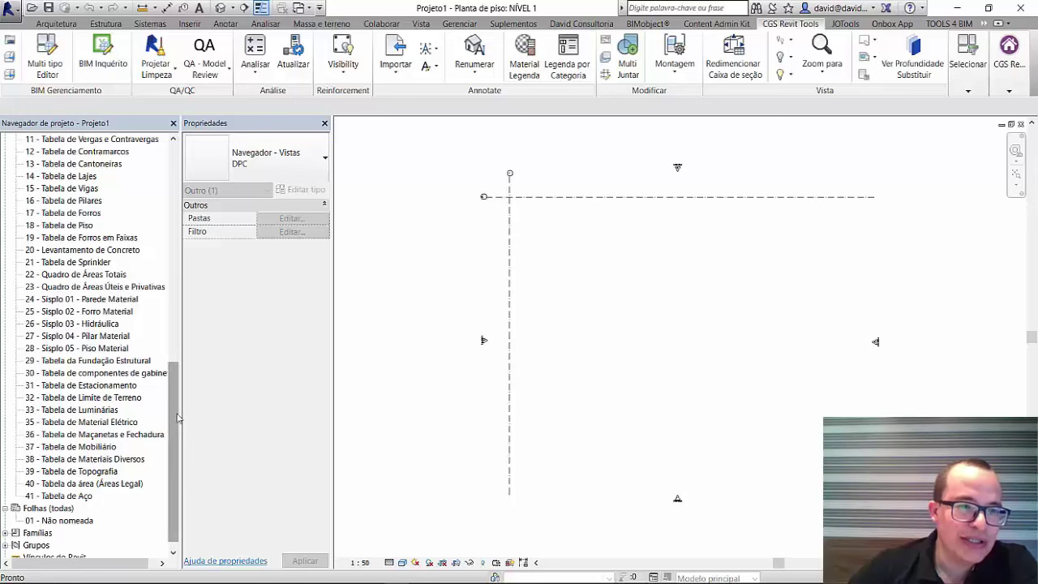
mouse_move(176, 424)
left_mouse_down()
mouse_move(178, 347)
mouse_move(185, 364)
mouse_move(228, 210)
left_mouse_up()
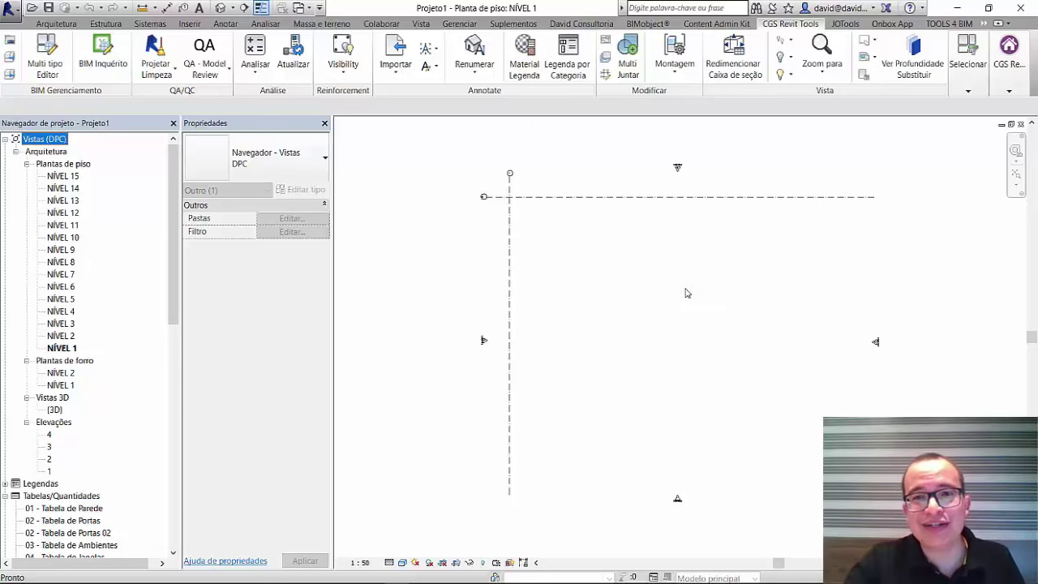
left_click(651, 294)
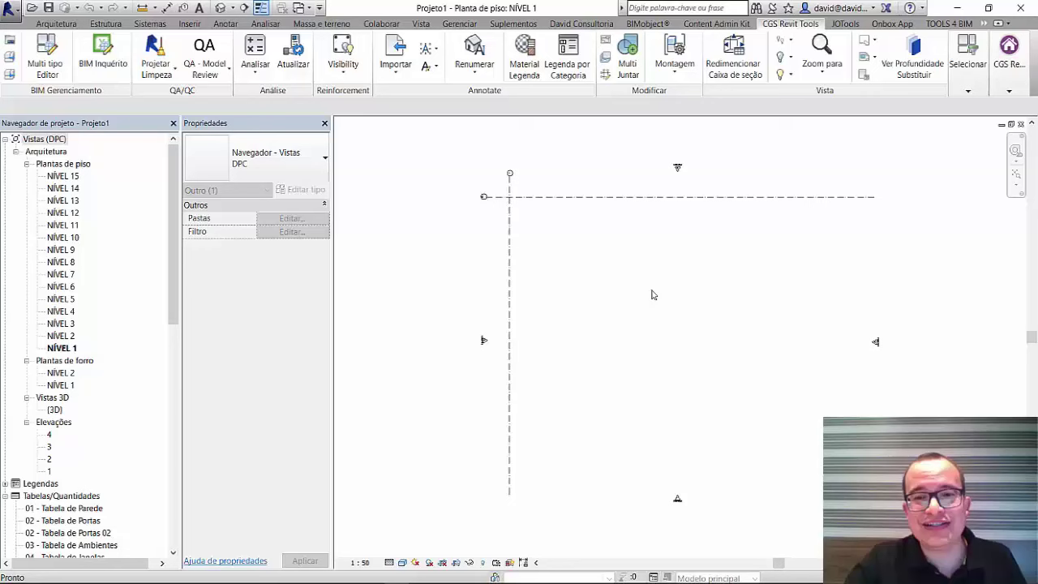
Return to the Projeto Charitas {3D} view with the Arquitetura tools showing
left_click(302, 8)
left_click(194, 60)
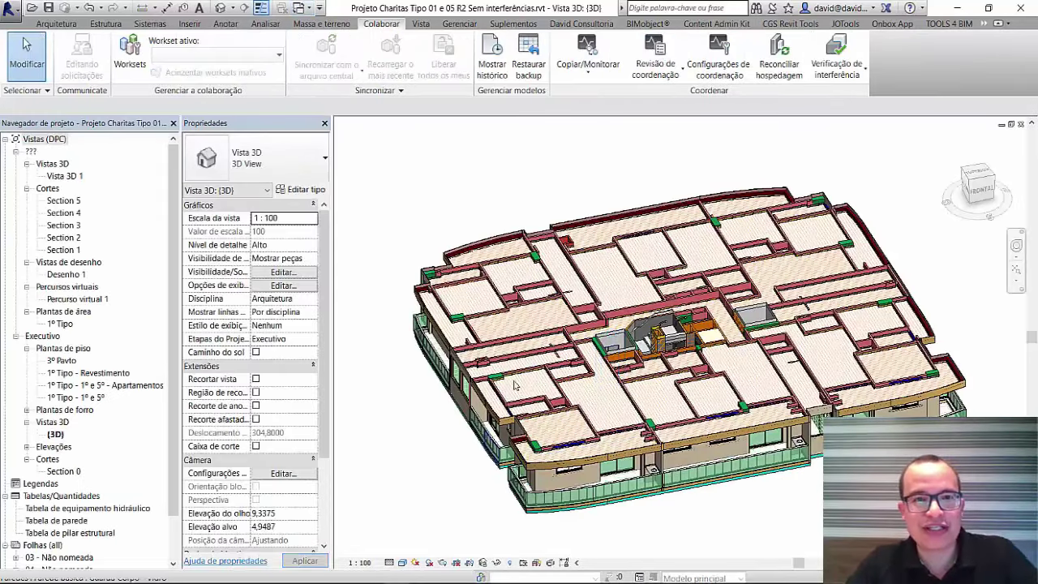
left_click(73, 24)
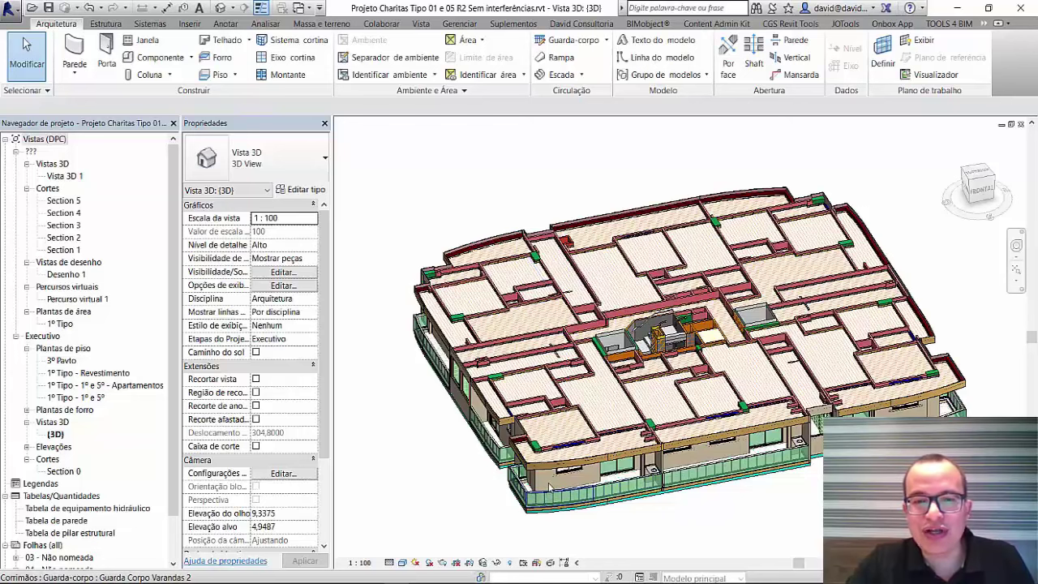
scroll(549, 477, "up", 5)
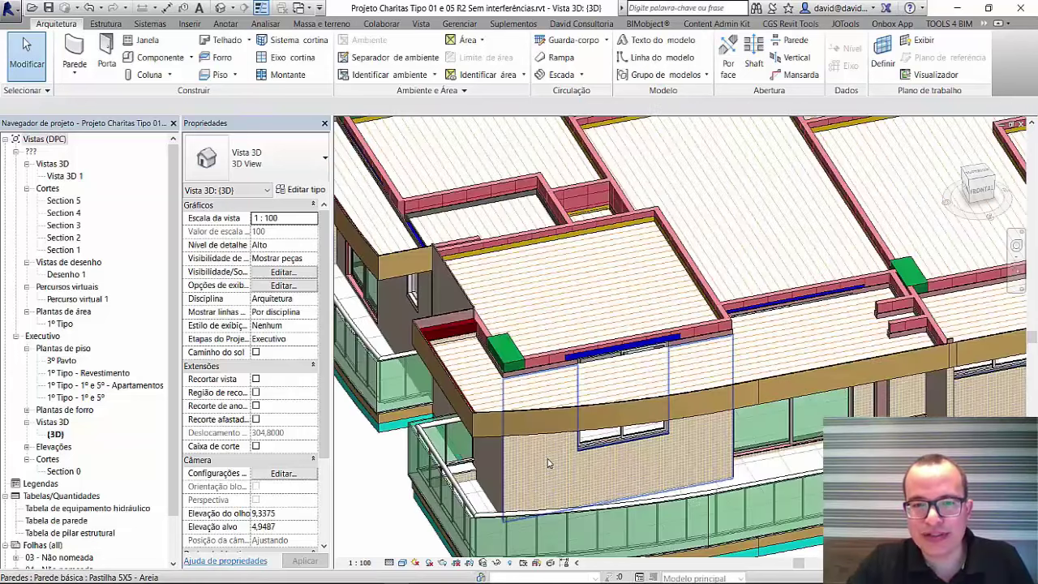
left_click(549, 463)
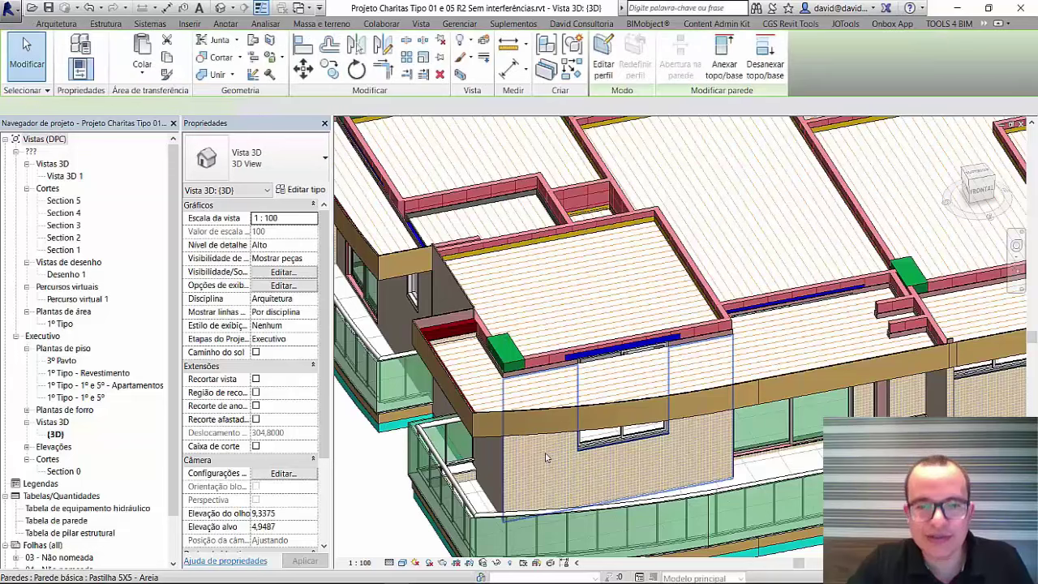
left_click(498, 563)
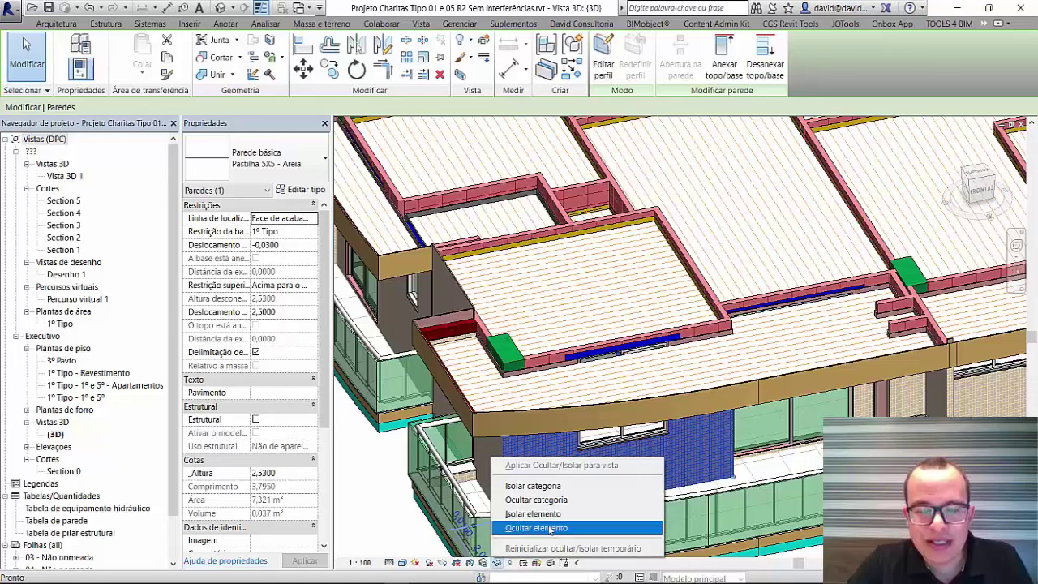
left_click(573, 486)
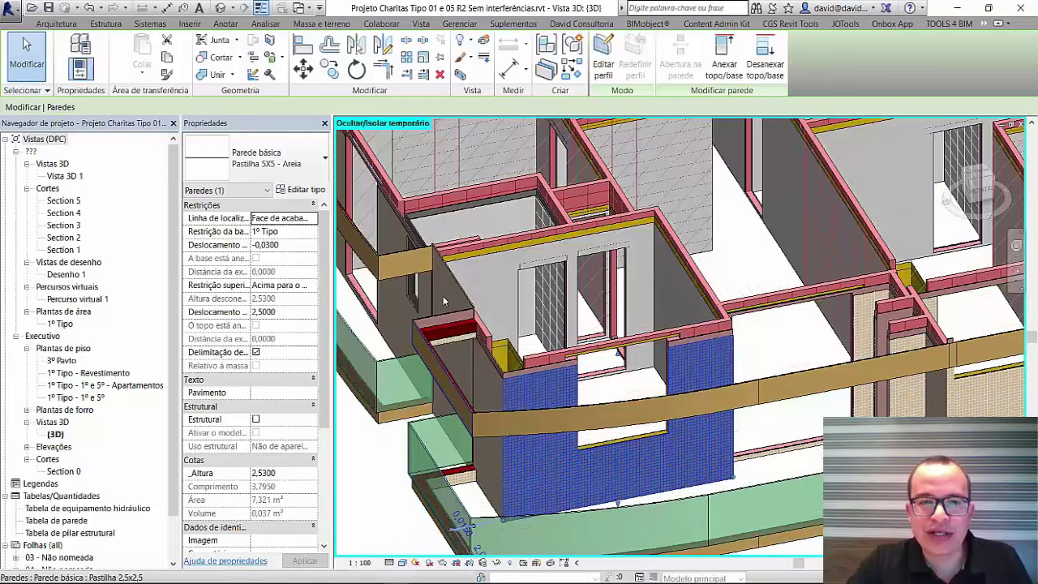
left_click(388, 487)
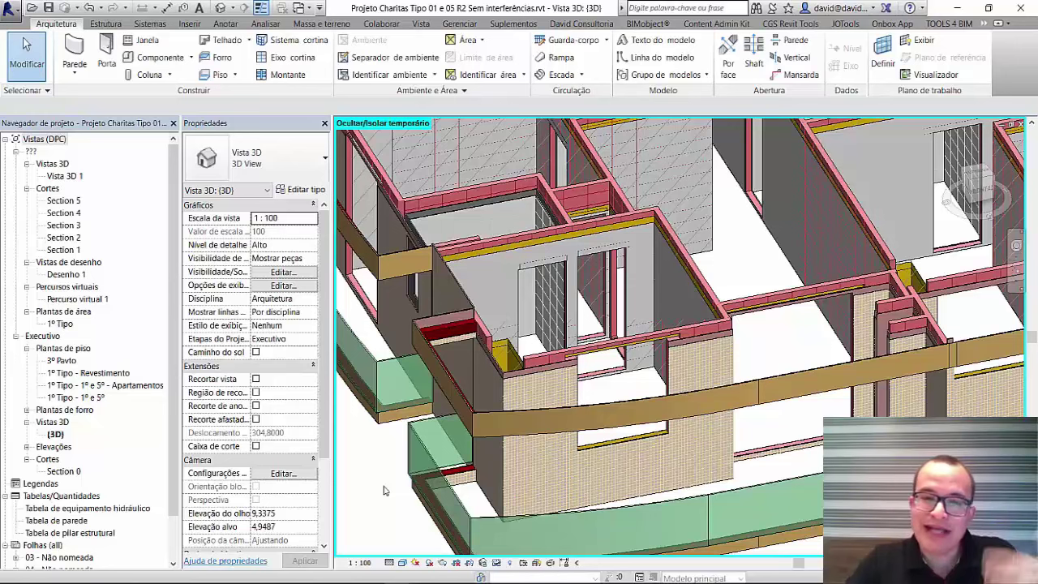
key("h")
key("r")
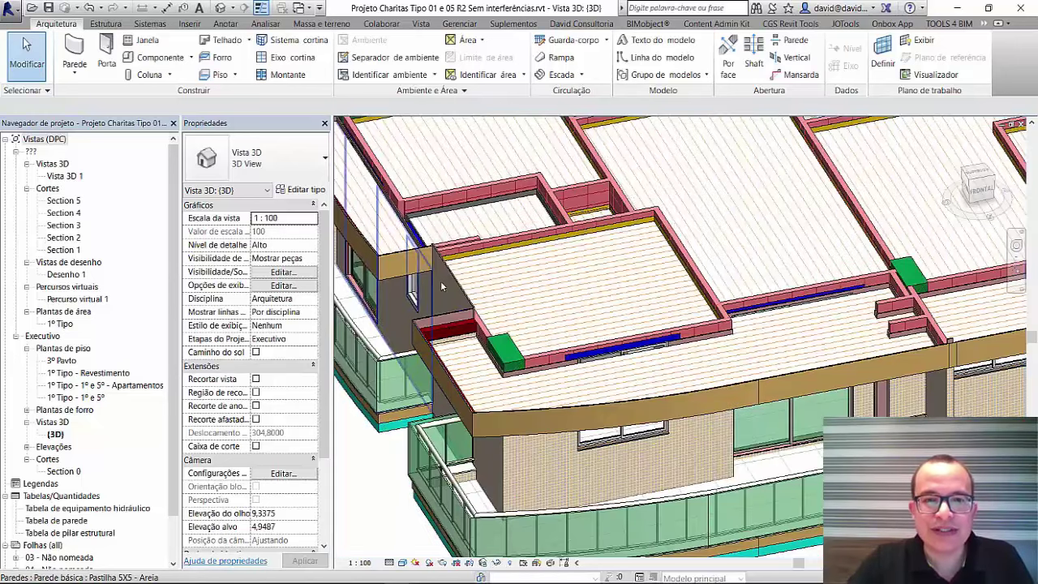
left_click(441, 281)
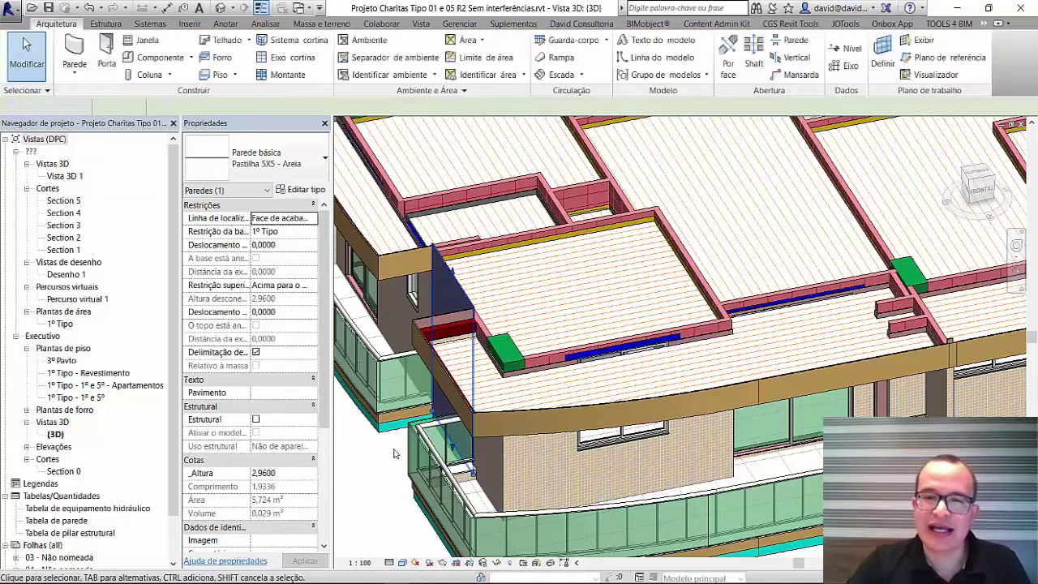
key("h")
key("c")
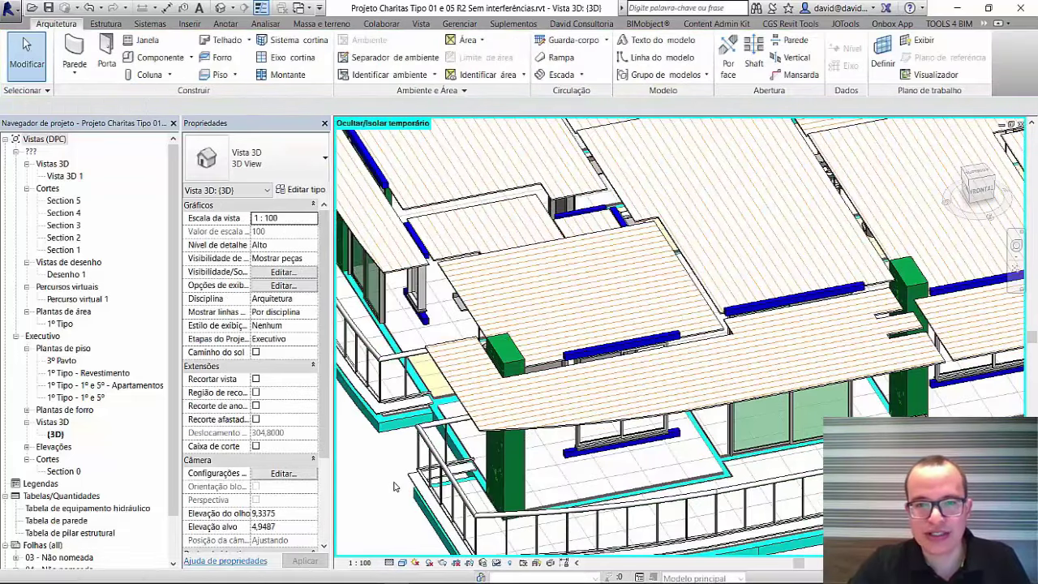
scroll(385, 493, "down", 3)
scroll(398, 484, "up", 2)
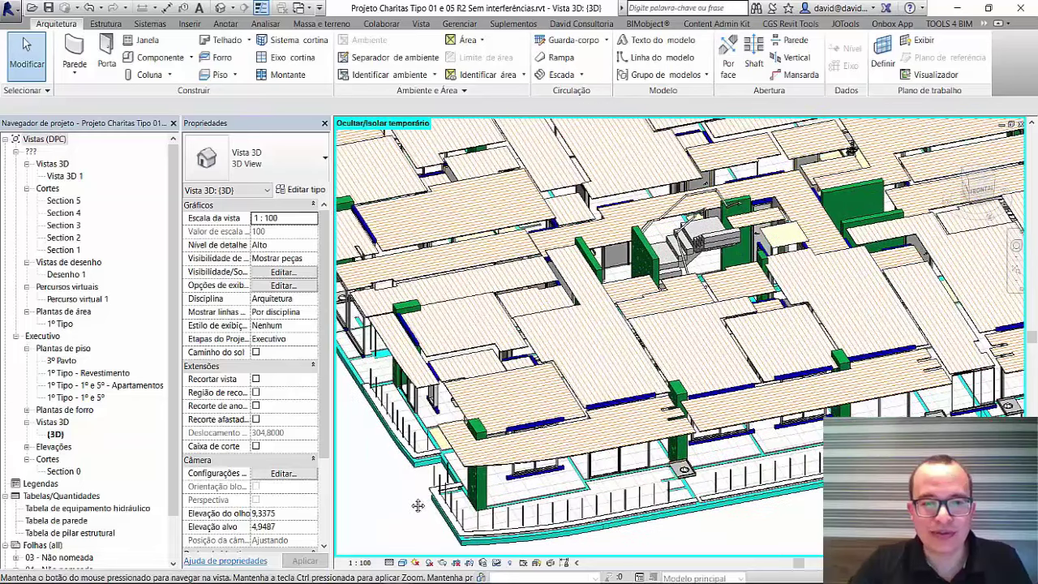
scroll(419, 470, "up", 2)
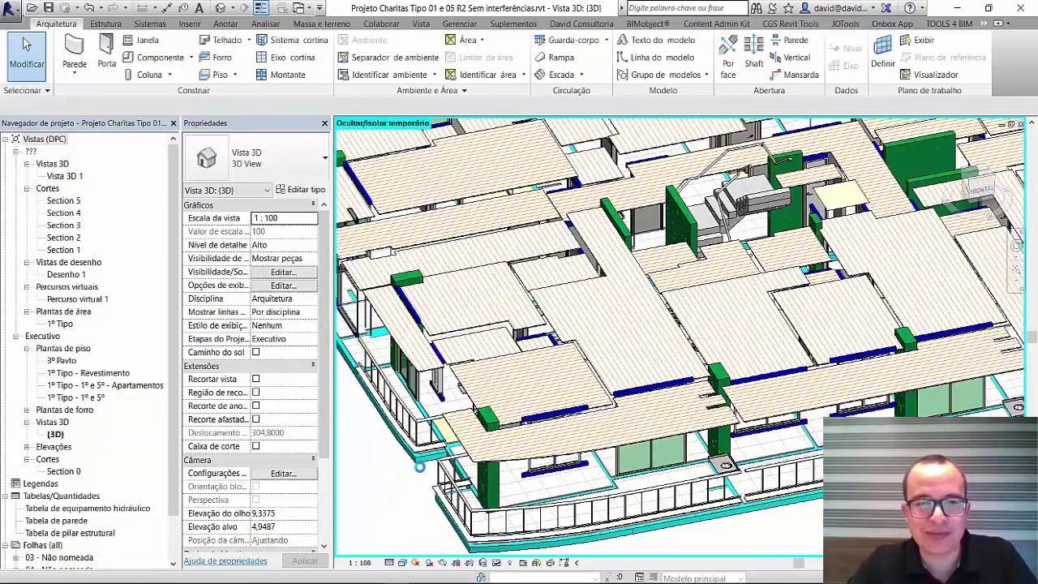
key("h")
key("r")
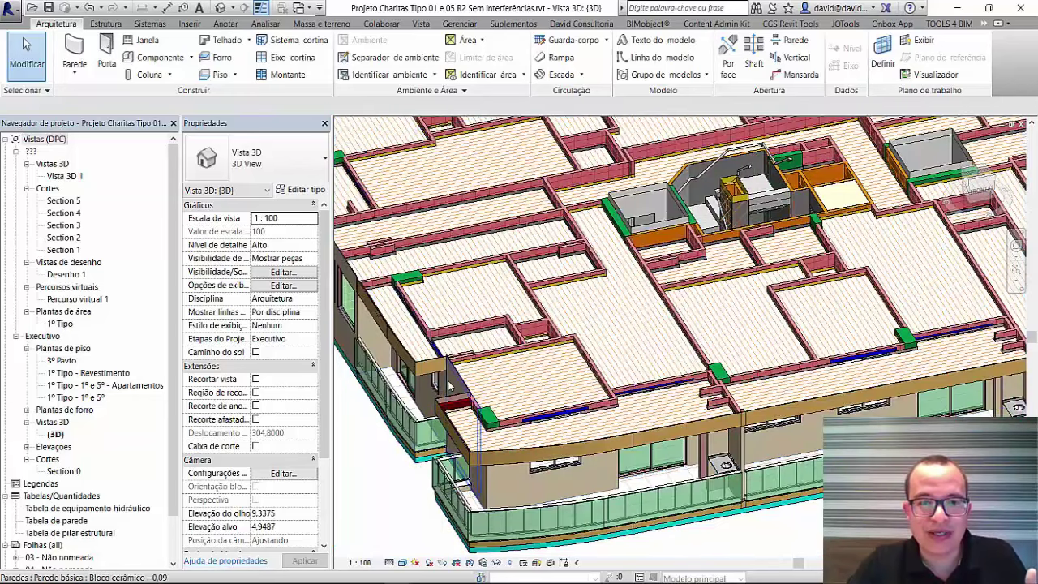
Temporarily hide the hatched floor finishes and bring up the keyboard shortcuts list with KS
left_click(451, 384)
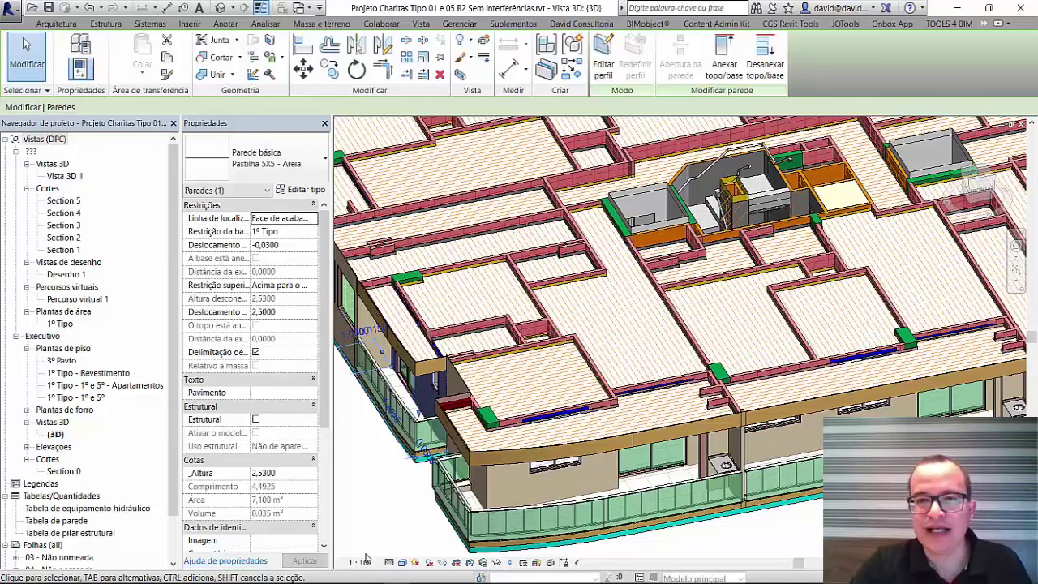
key("h")
key("h")
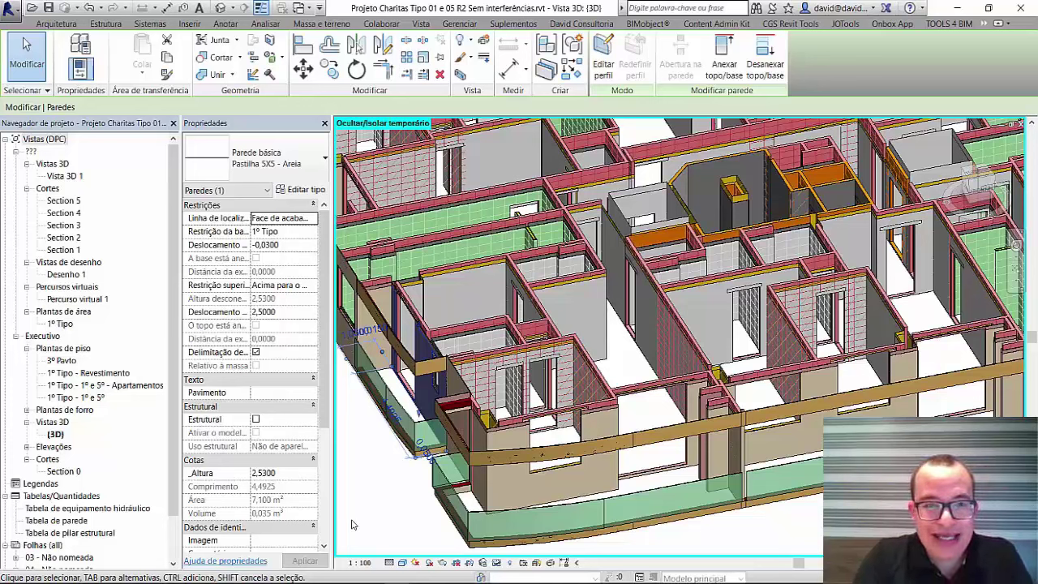
key("k")
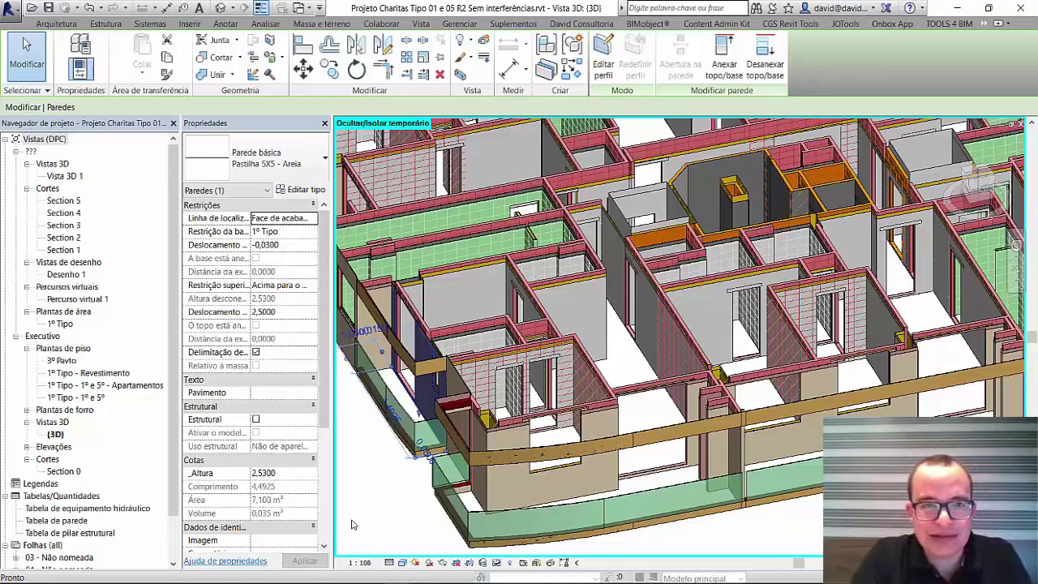
key("s")
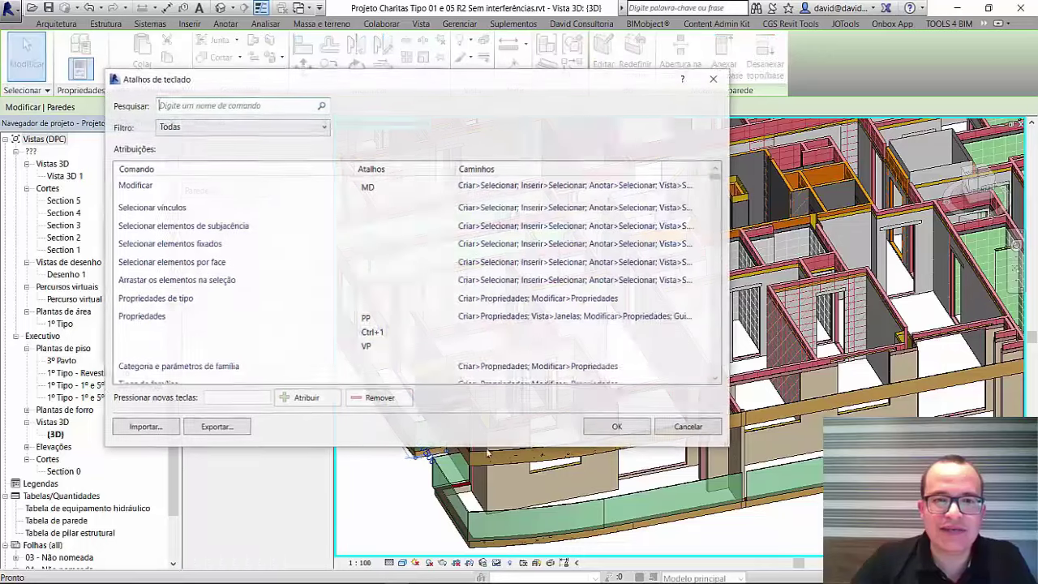
Cancel the Atalhos de teclado dialog without changes
left_click(689, 427)
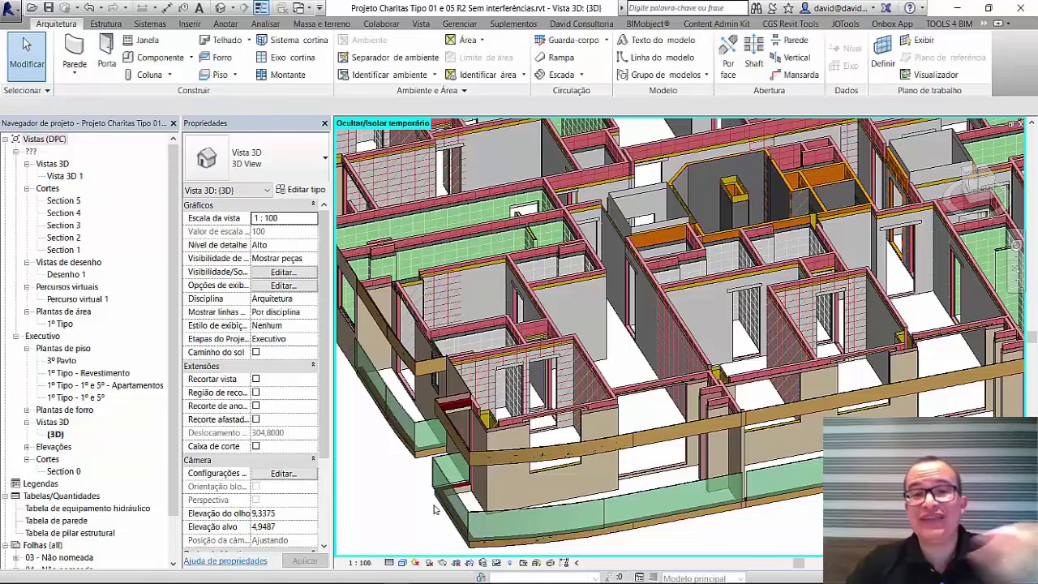
Restore the temporarily hidden floor finishes with HR
key("h")
key("r")
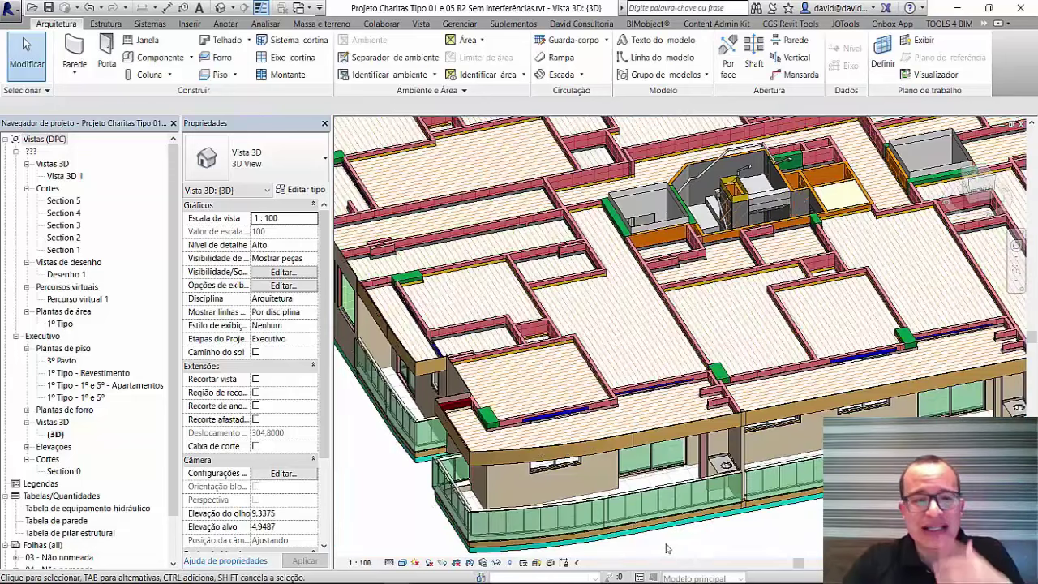
scroll(382, 513, "down", 2)
scroll(397, 511, "down", 2)
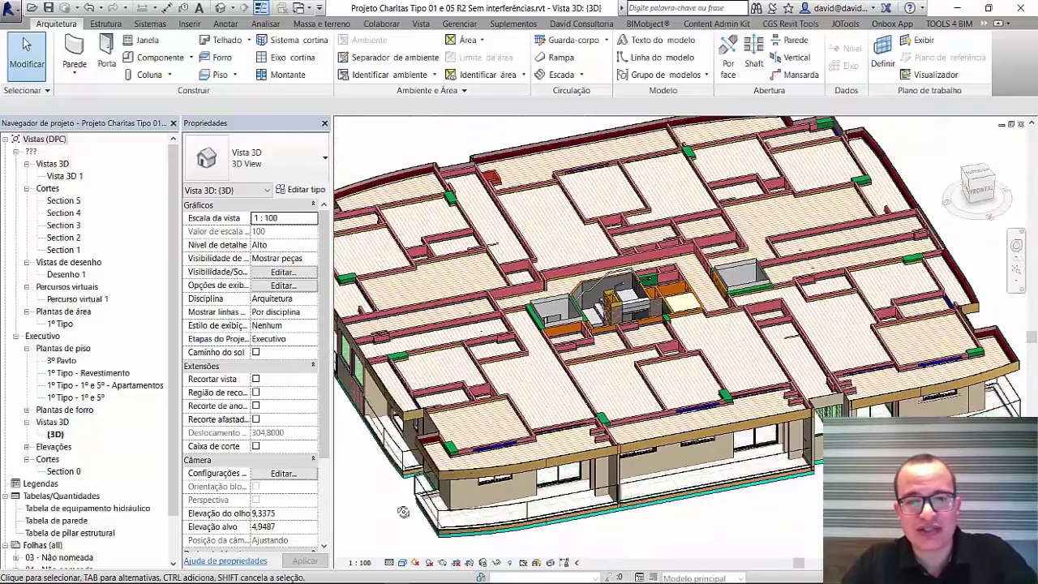
scroll(454, 515, "up", 1)
scroll(478, 519, "up", 1)
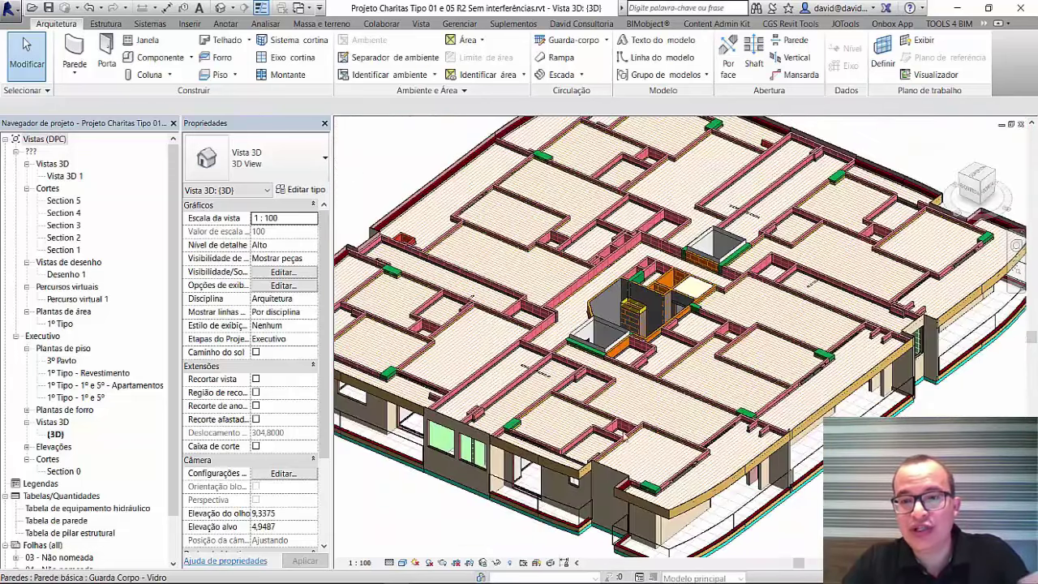
Select the concrete stair in the building core
middle_click_drag(479, 519, 494, 515, "shift")
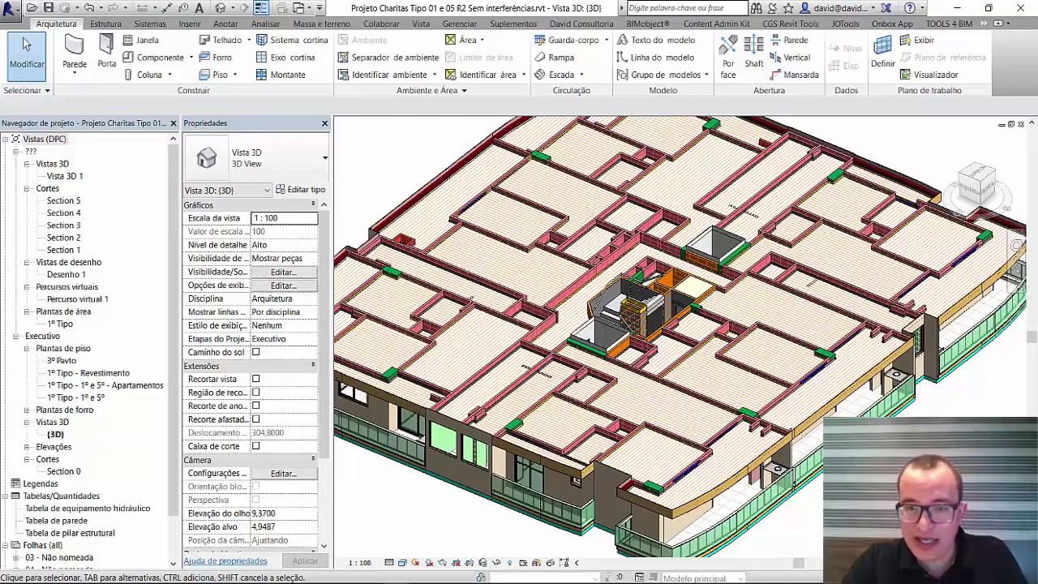
left_click(677, 316)
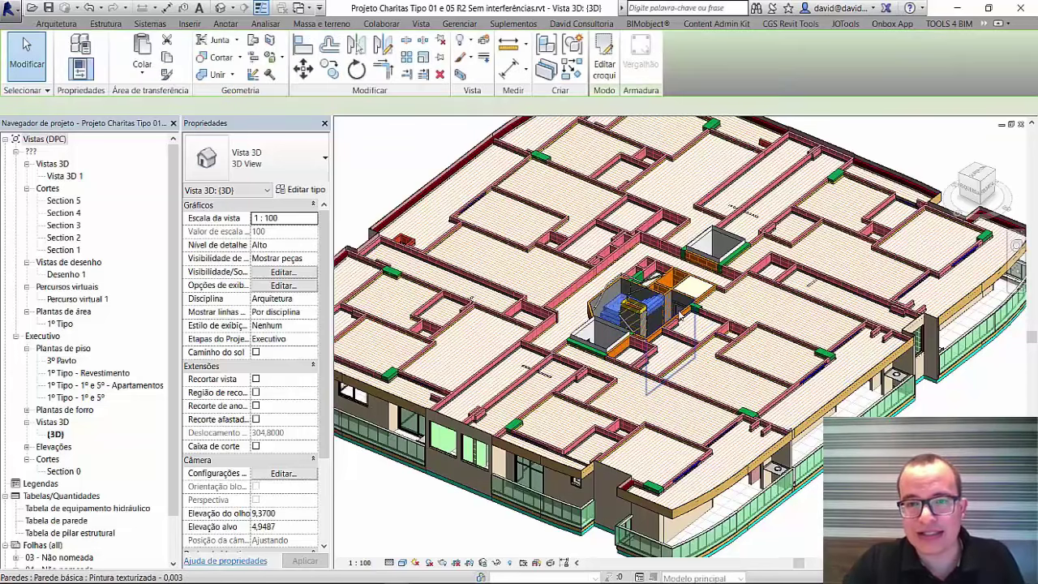
left_click(679, 316)
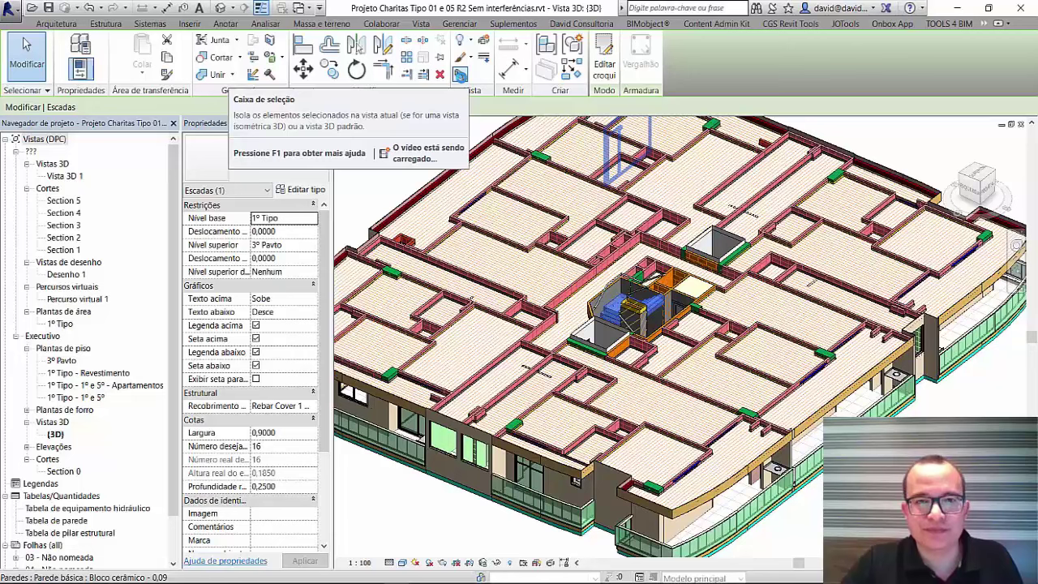
Crop the 3D view with a section box around the stair and orbit it from both sides
left_click(460, 75)
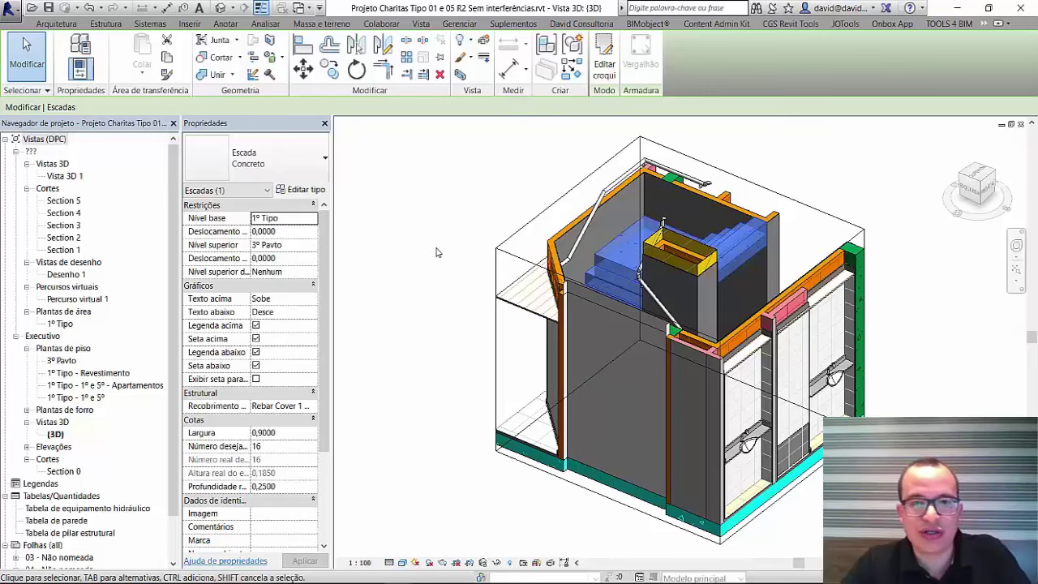
mouse_move(451, 363)
middle_mouse_down("shift")
mouse_move(294, 485)
mouse_move(34, 396)
mouse_move(566, 391)
middle_mouse_up("shift")
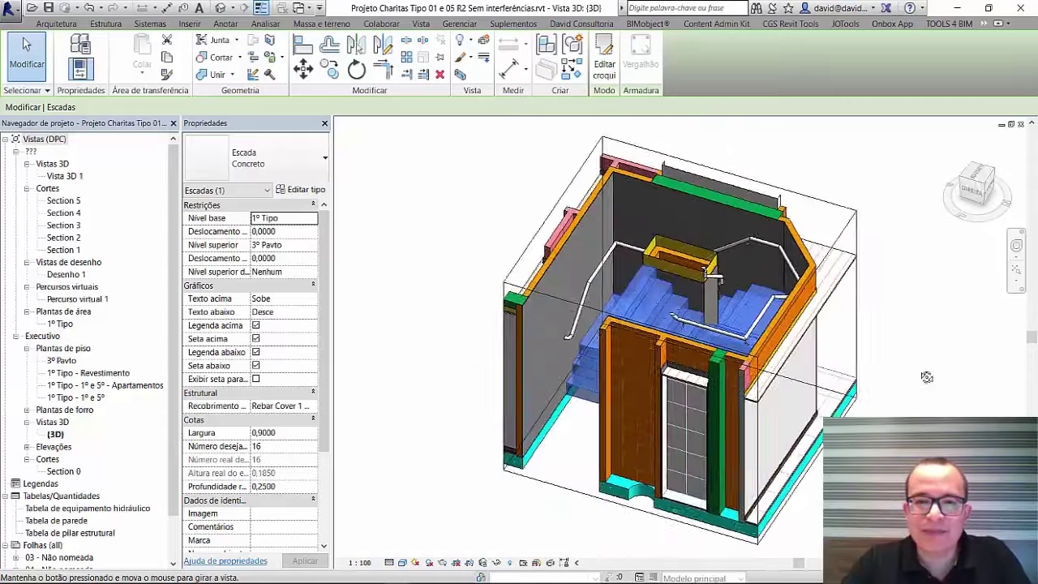
mouse_move(566, 391)
middle_mouse_down("shift")
mouse_move(852, 388)
mouse_move(356, 458)
middle_mouse_up("shift")
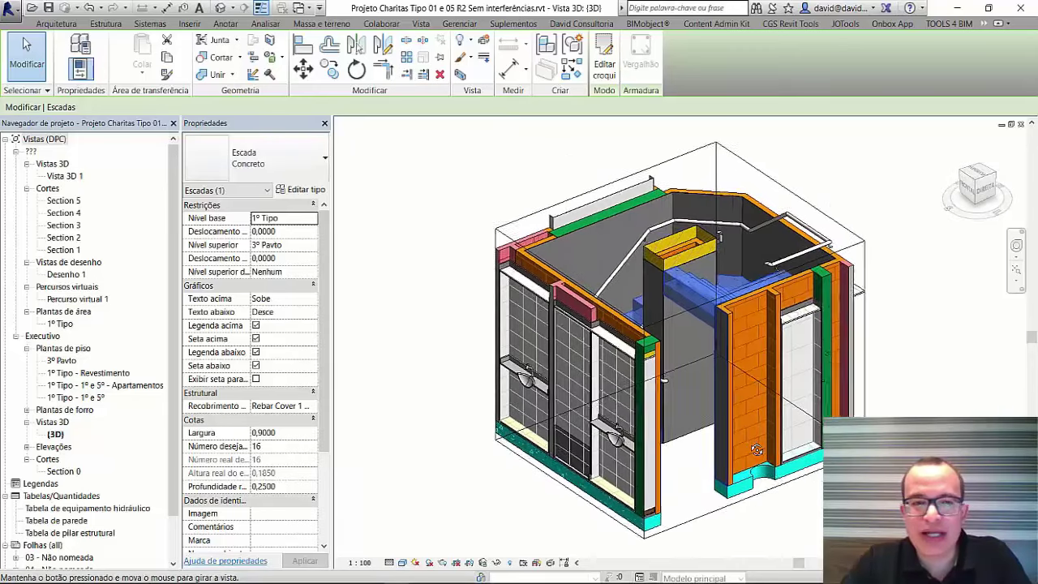
Duplicate the {3D} view as {3D} Copiar 1 and select its section box
left_click(55, 435)
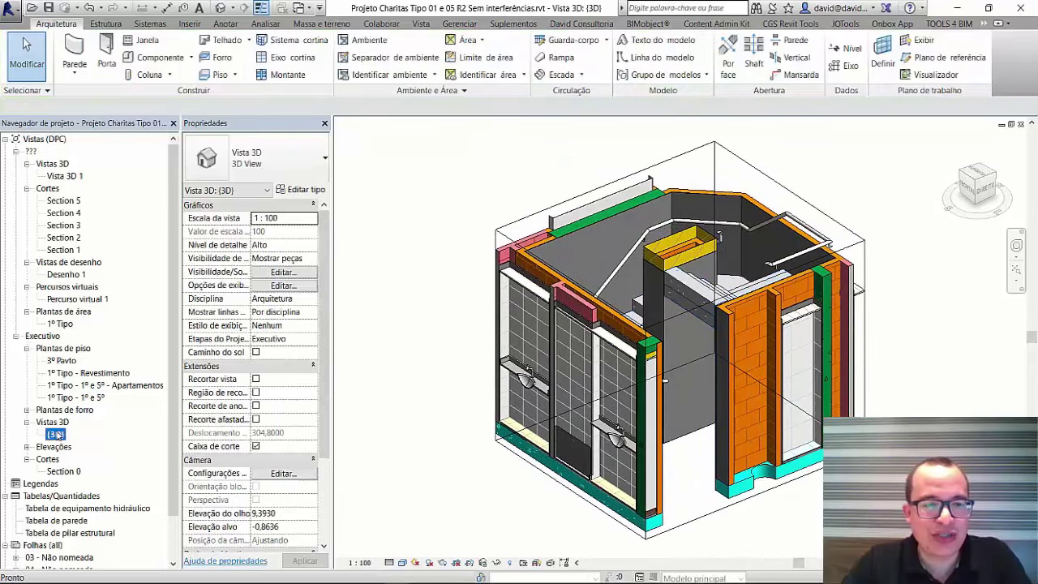
right_click(55, 436)
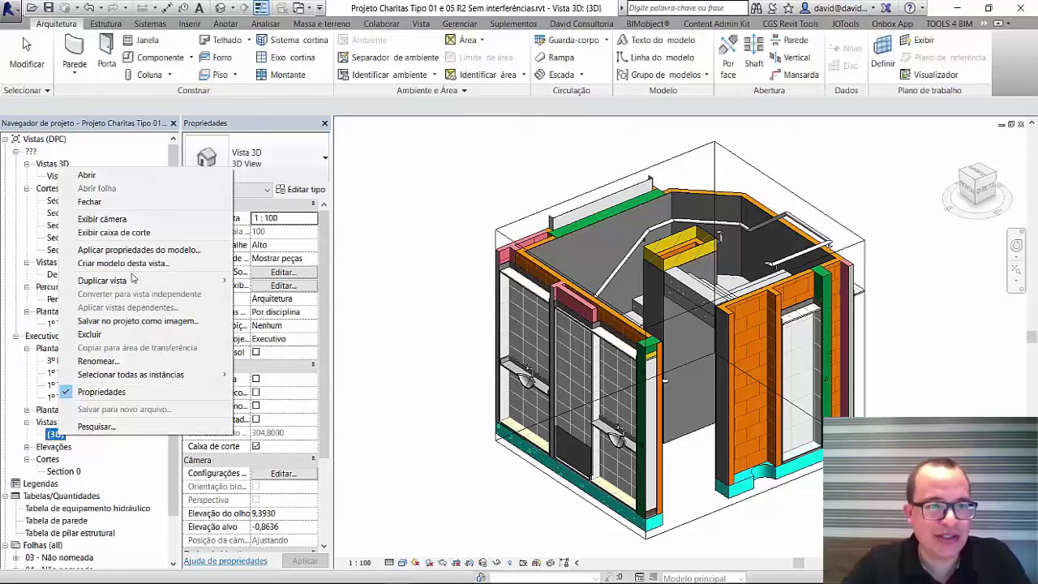
mouse_move(102, 281)
left_click(277, 285)
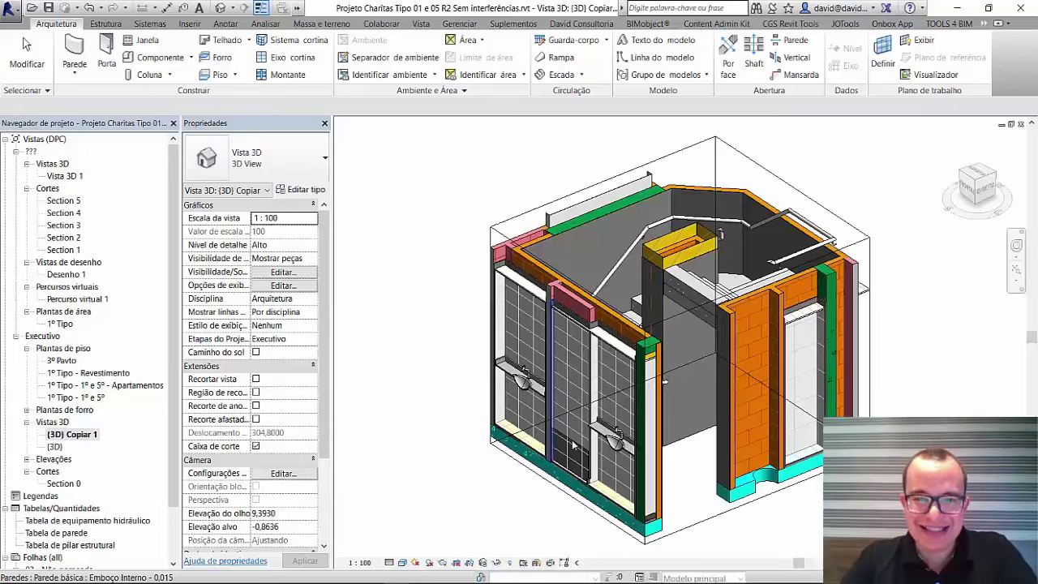
left_click(681, 318)
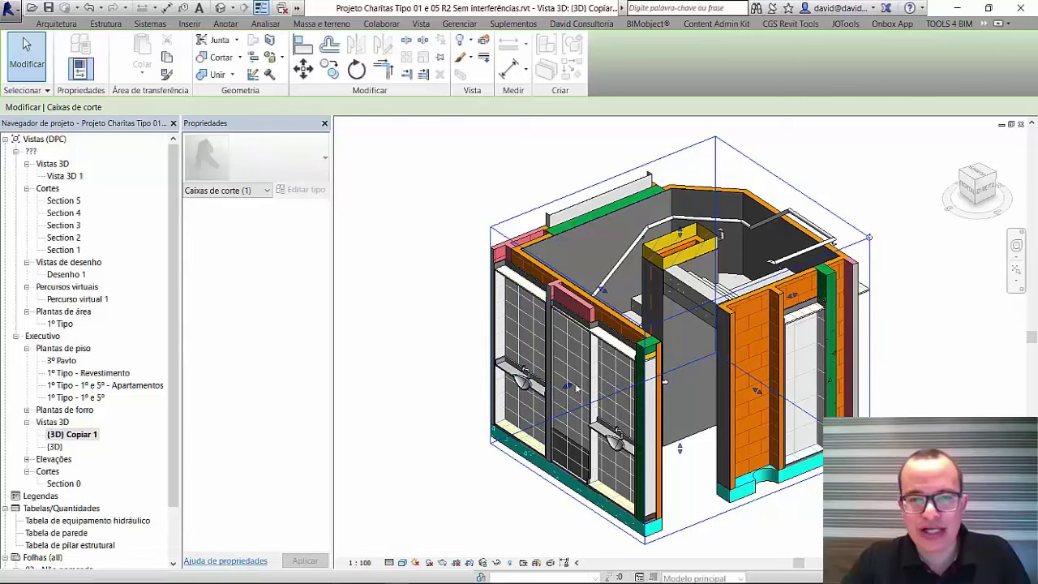
Pull a section box face inward to expose the stair flights and handrails, then orbit
left_click_drag(521, 253, 649, 174)
left_click_drag(567, 386, 581, 402)
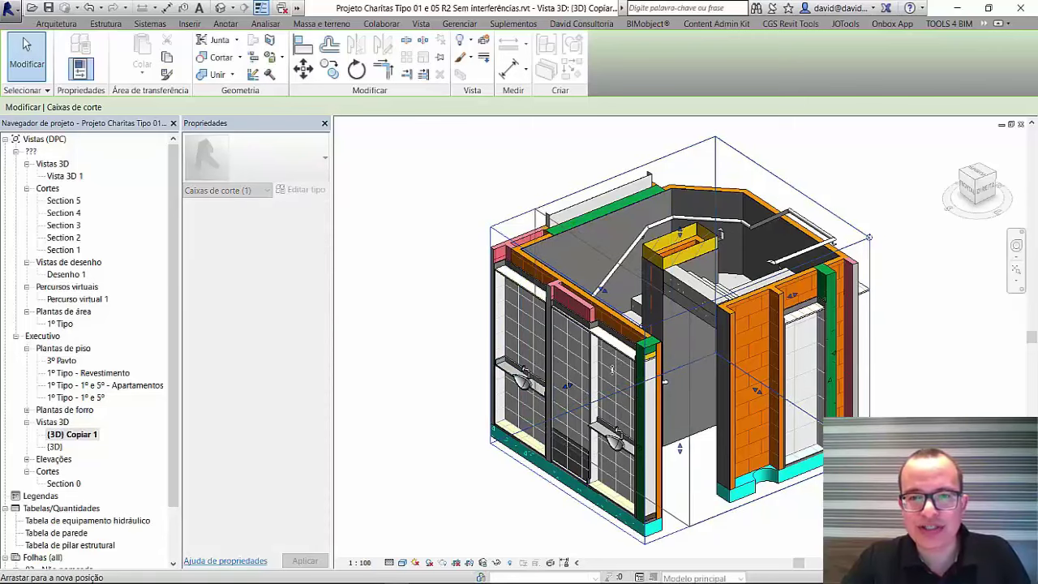
left_click(445, 460)
mouse_move(494, 459)
middle_mouse_down("shift")
mouse_move(462, 440)
mouse_move(468, 486)
middle_mouse_up("shift")
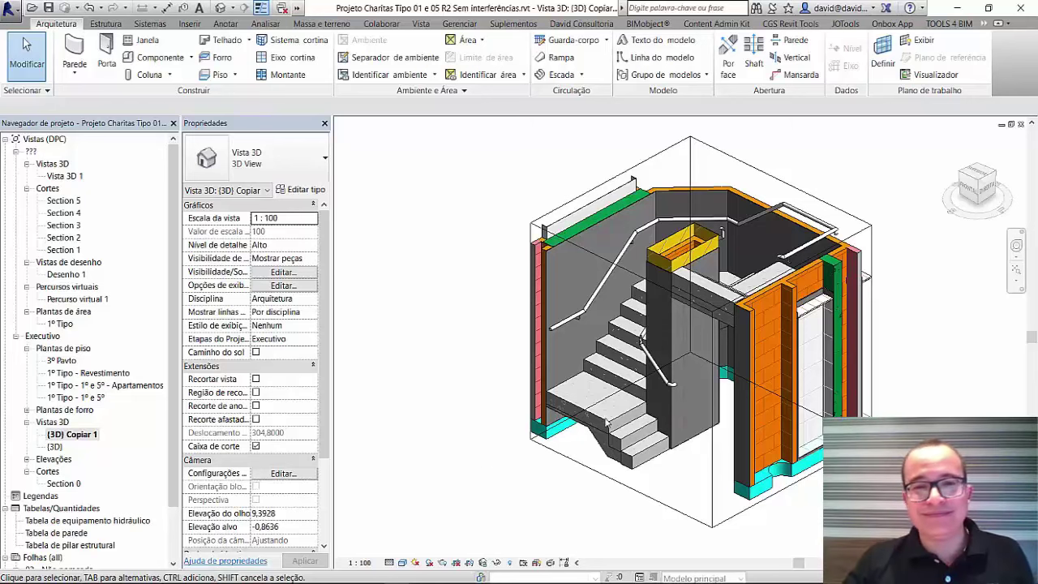
Nudge the stair section view down-left and bring up the Suplementos add-ins tools
middle_click_drag(469, 270, 440, 291)
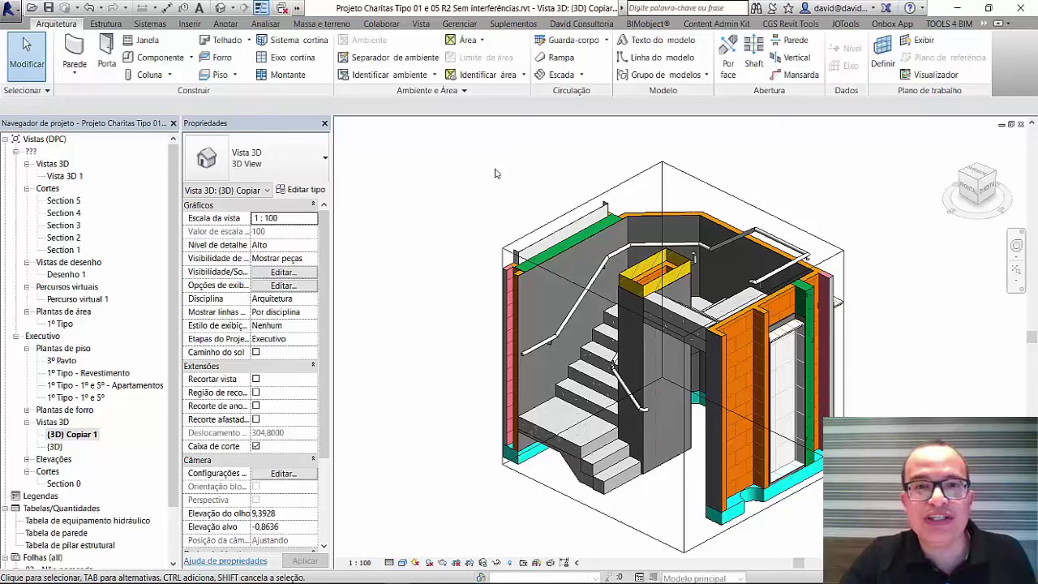
left_click(513, 23)
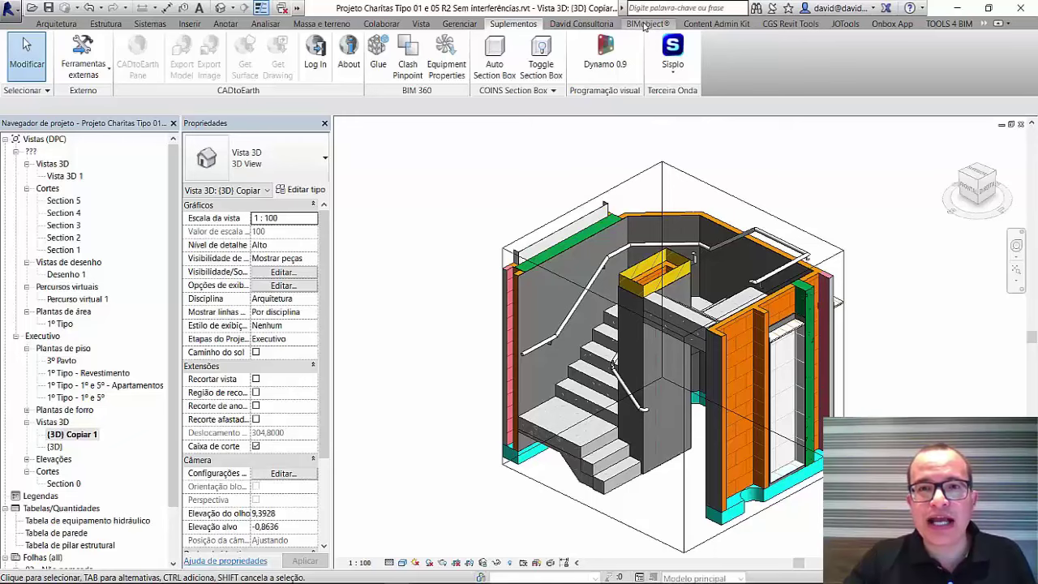
Browse the BIMobject, custom plugin and Content Admin Kit add-in tabs, ending on CGS Revit Tools
left_click(645, 23)
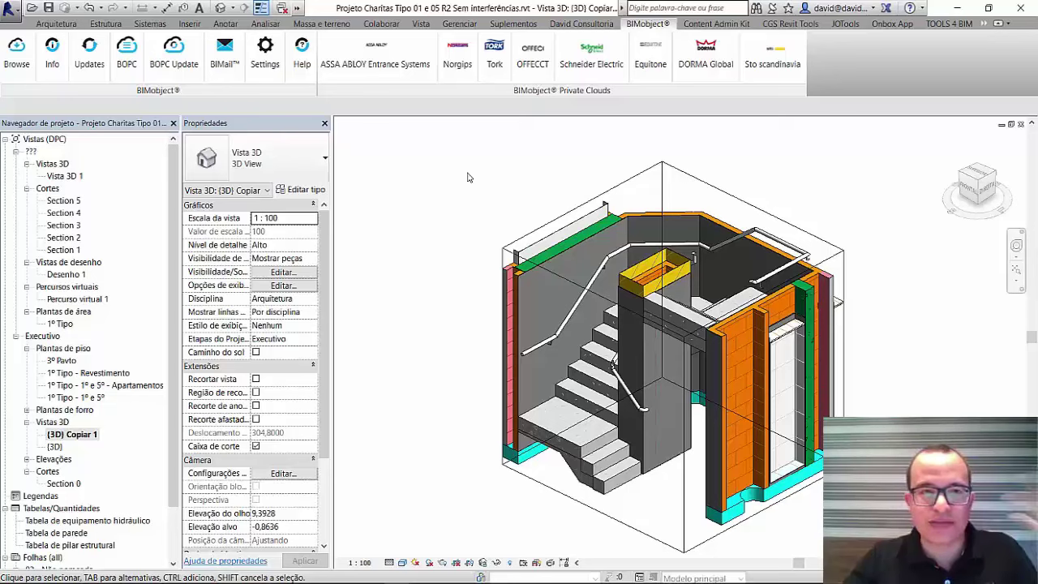
left_click(604, 24)
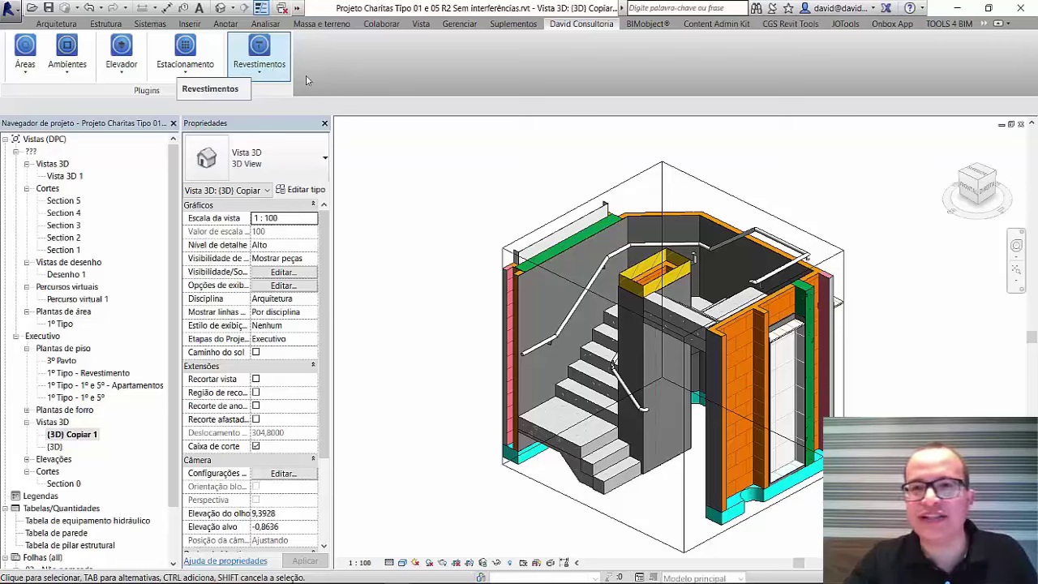
left_click(655, 30)
left_click(700, 27)
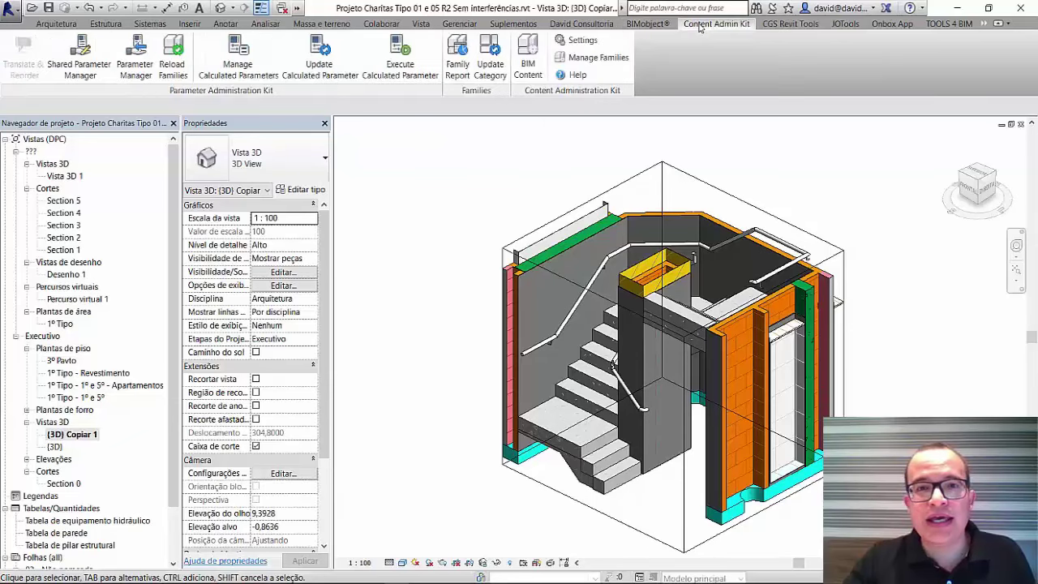
left_click(789, 25)
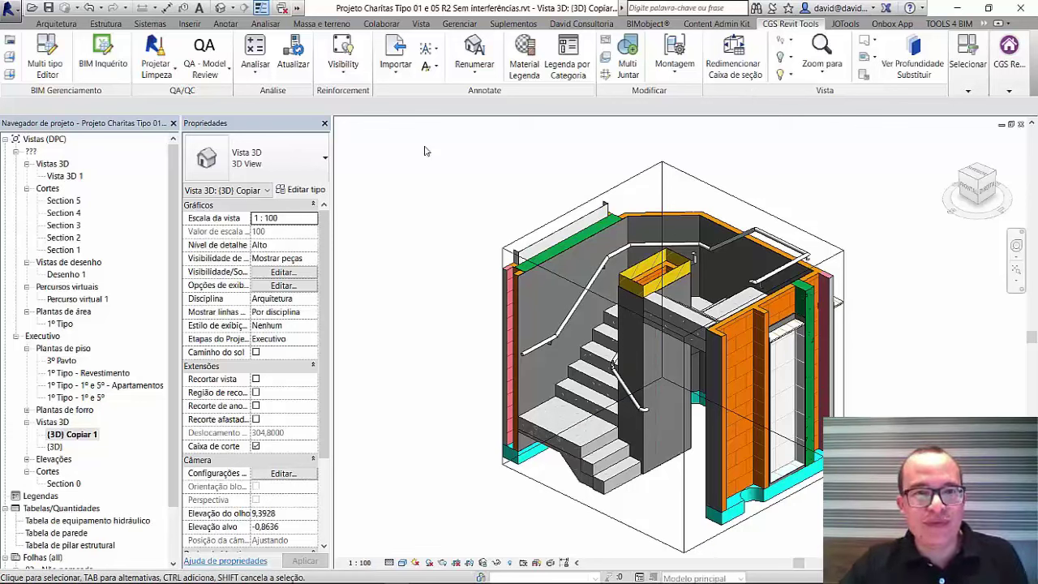
Check the Modelos de vista options on Vista, then open the 1º Tipo - Revestimento plan
left_click(421, 24)
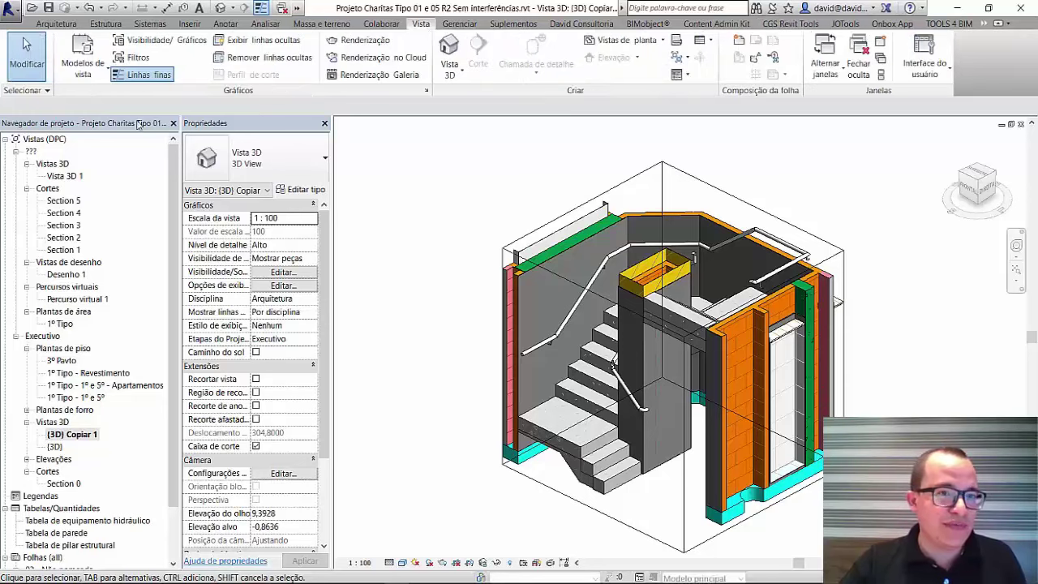
left_click(82, 70)
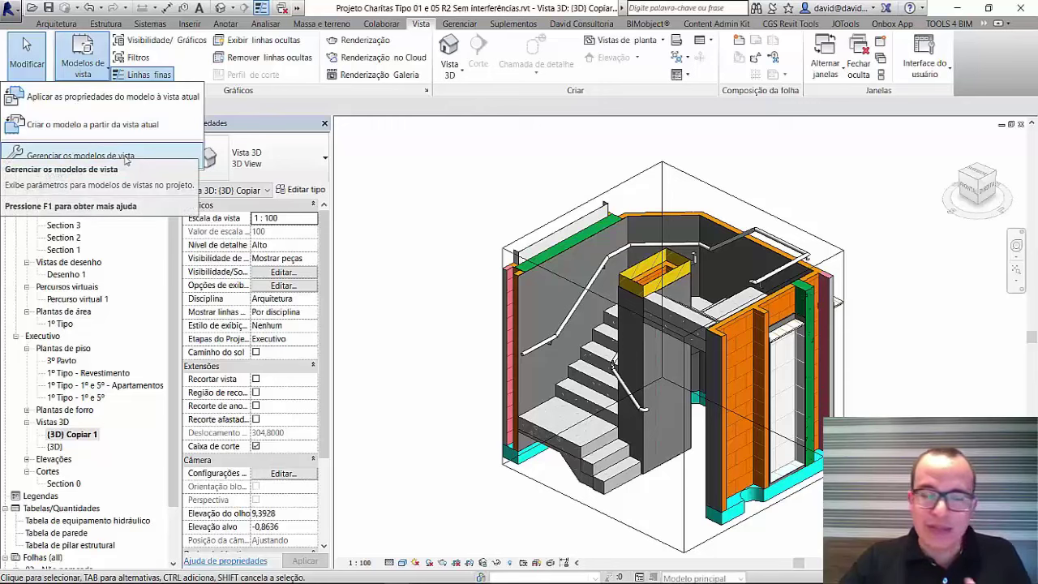
left_click(397, 244)
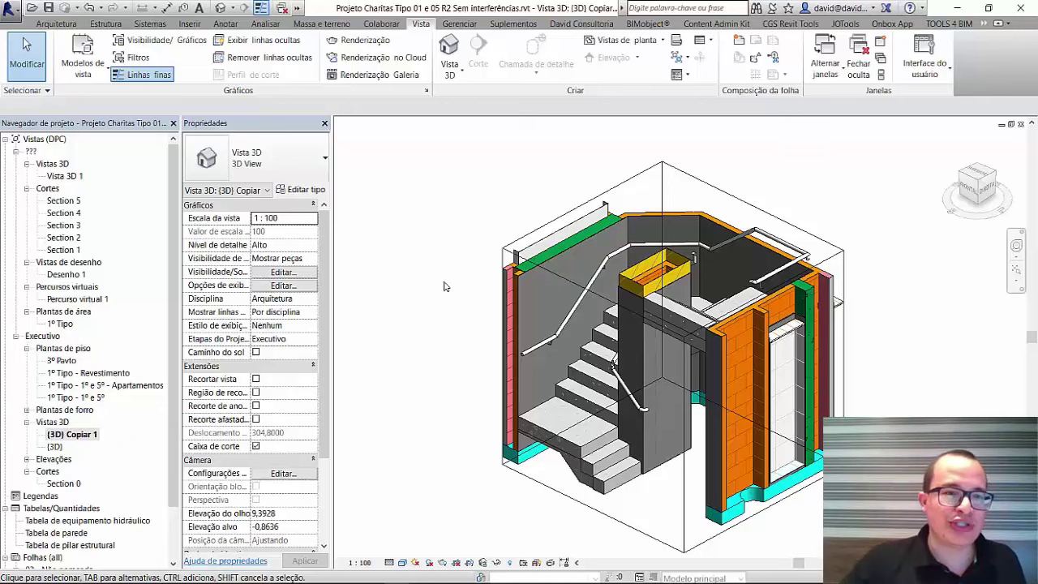
left_click(89, 373)
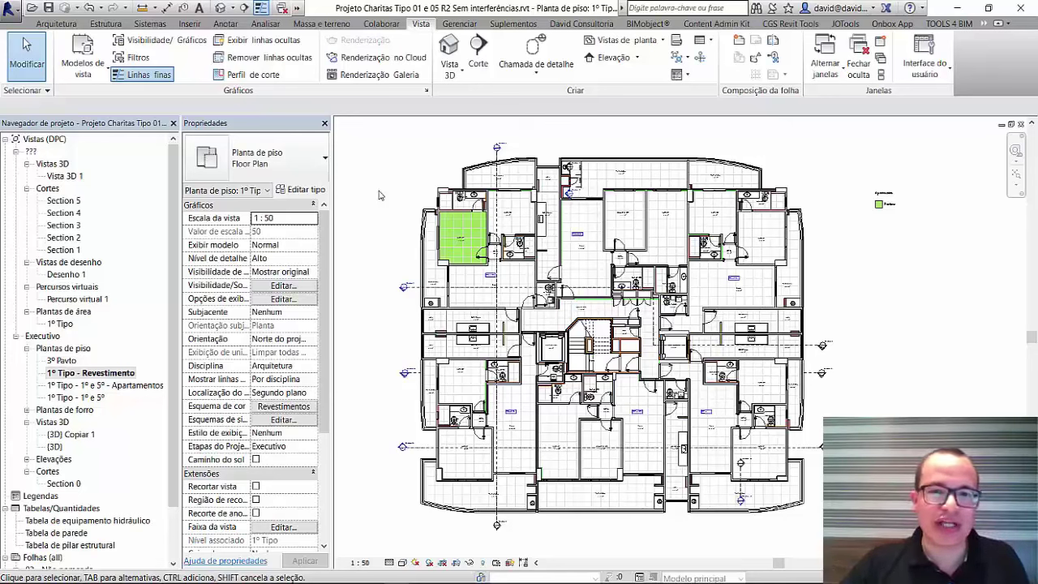
Close the hidden views, then inspect and dismiss the Opções de projeto dialog under Gerenciar
left_click(283, 12)
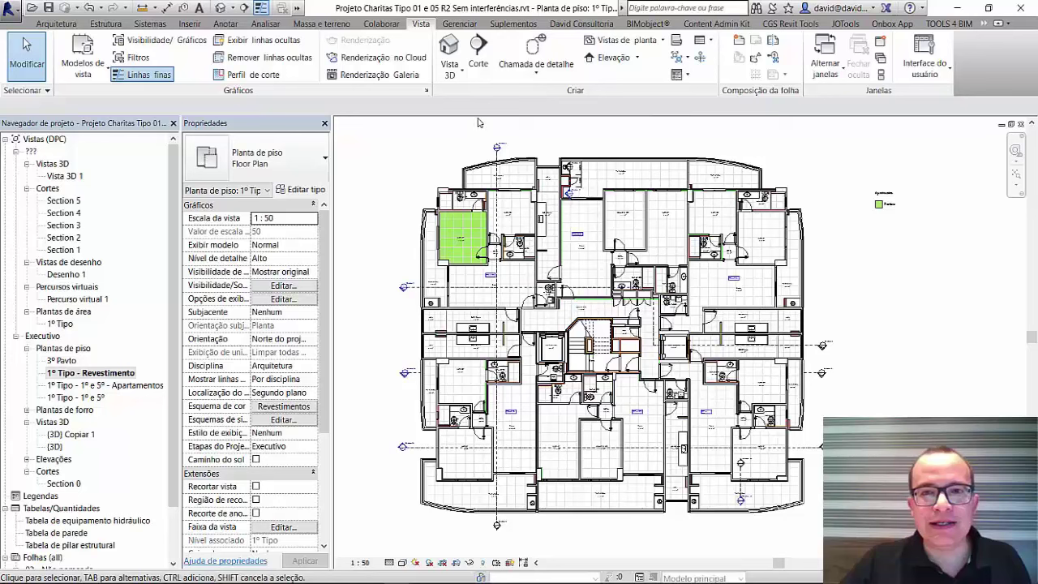
left_click(469, 30)
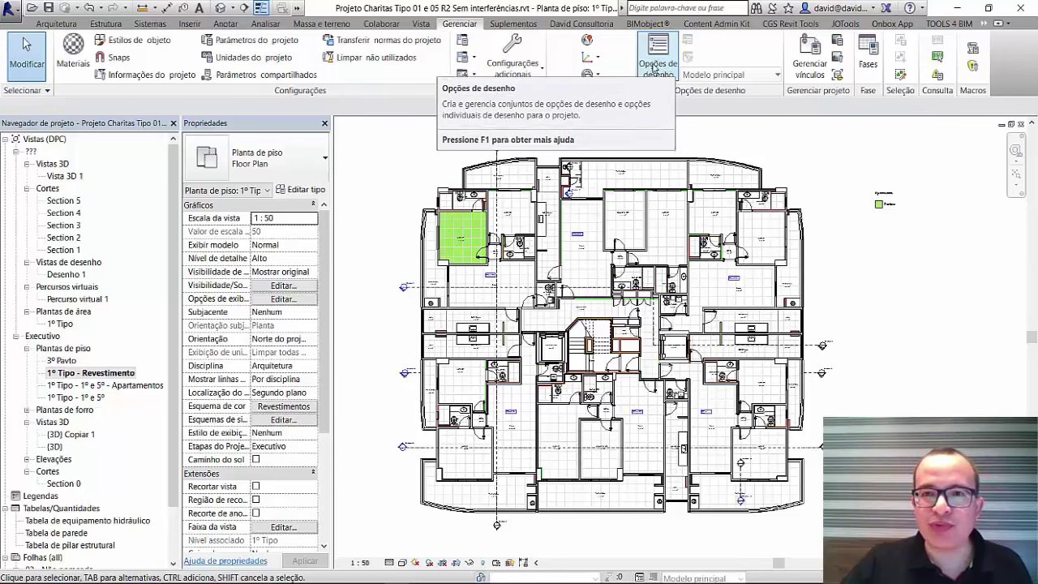
left_click(654, 64)
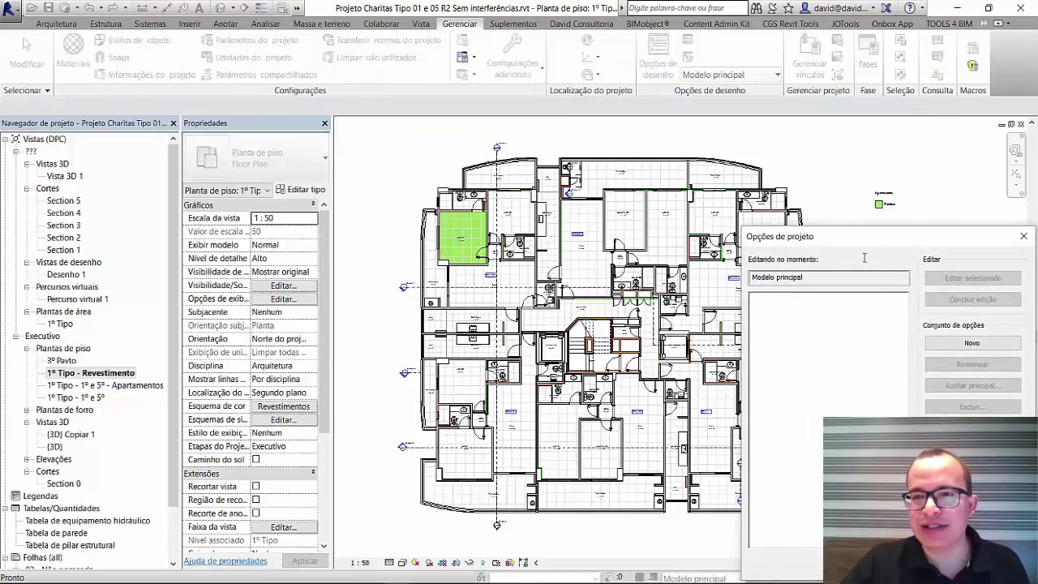
left_click_drag(869, 243, 824, 183)
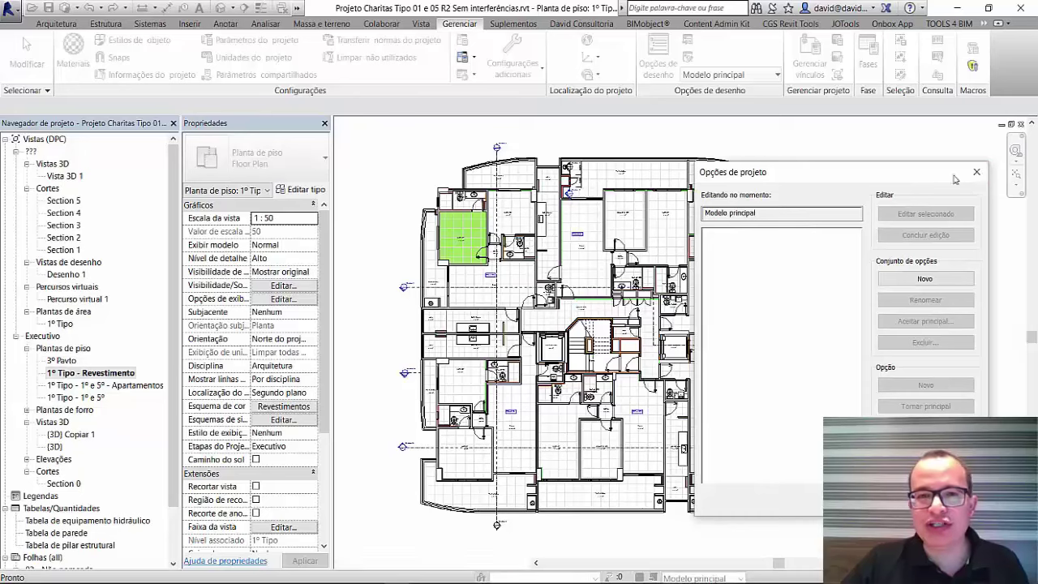
left_click(976, 172)
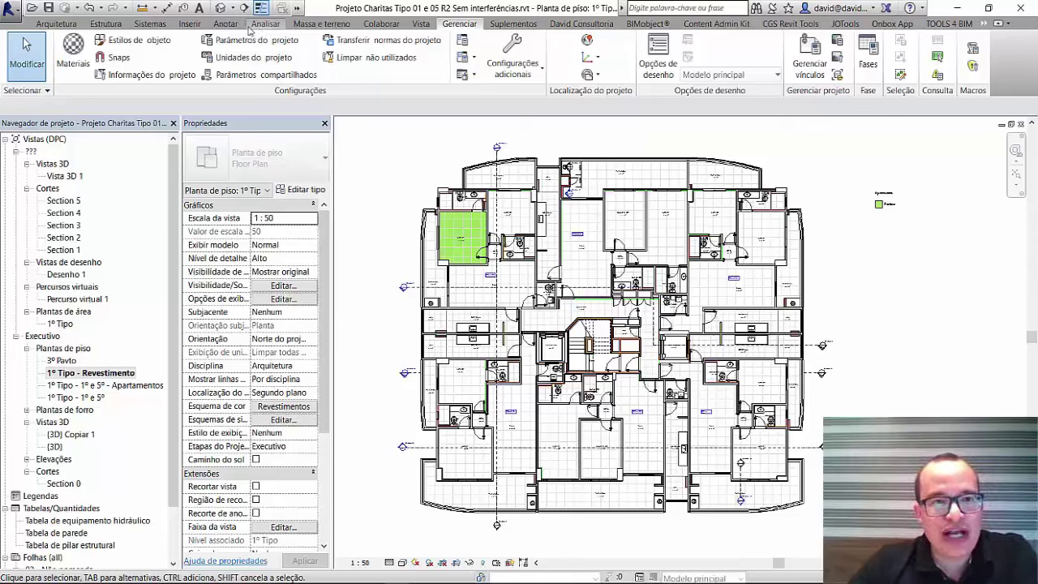
Cycle through the Analisar, Anotar and Gerenciar ribbon tabs over the unchanged floor plan
left_click(227, 24)
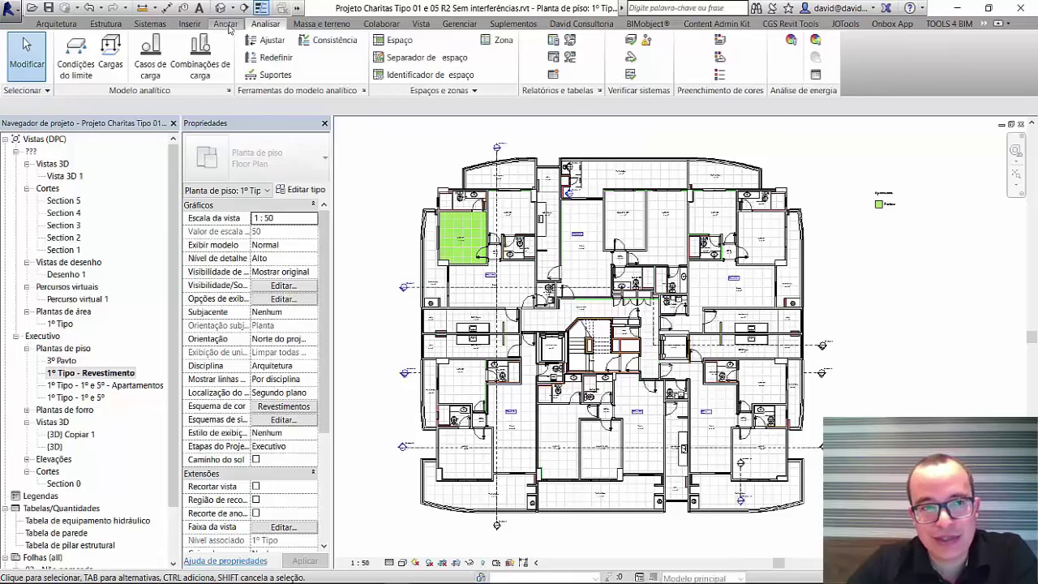
left_click(227, 25)
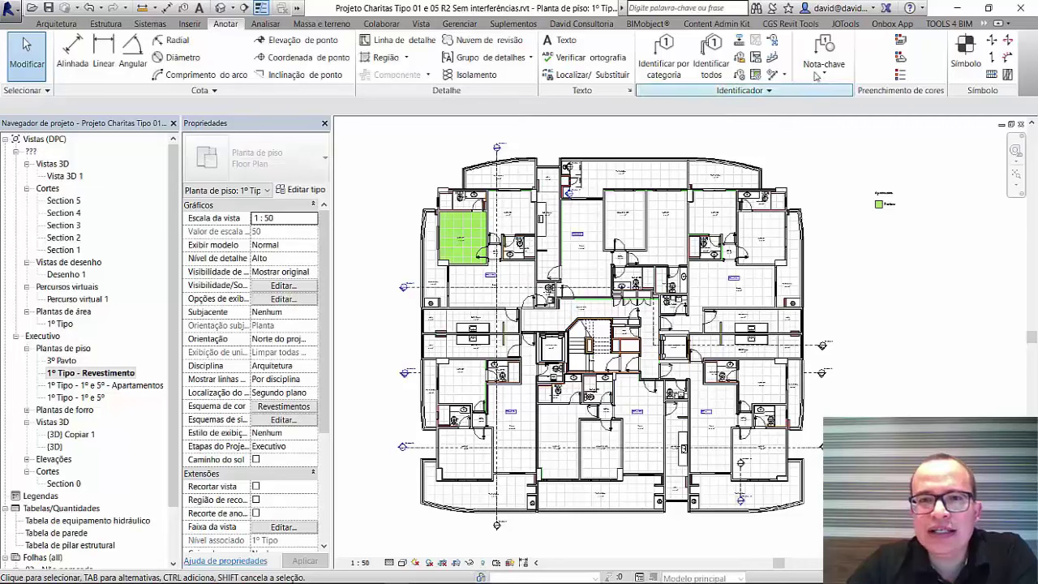
left_click(460, 27)
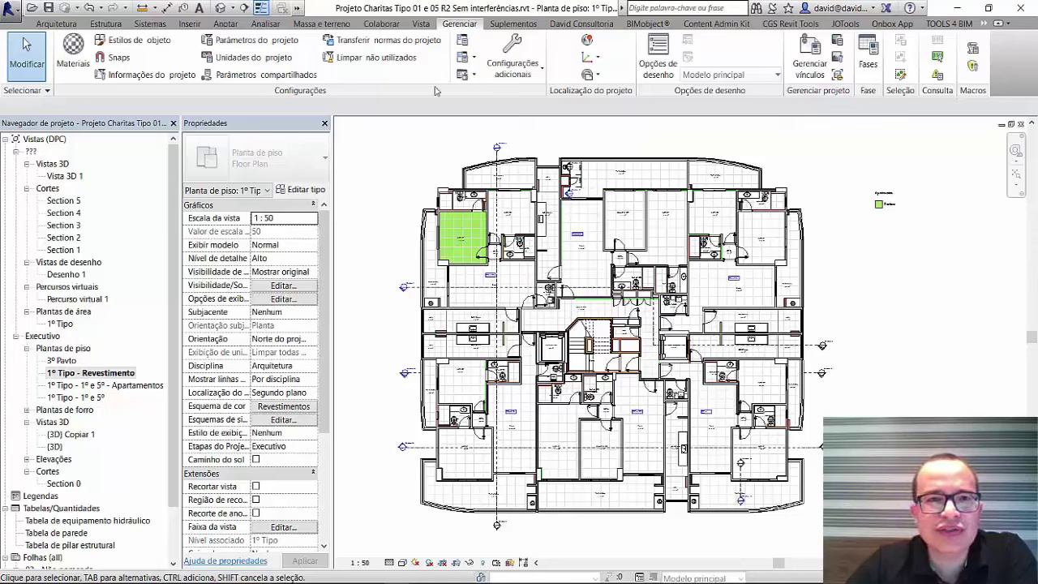
scroll(756, 62, "up", 1)
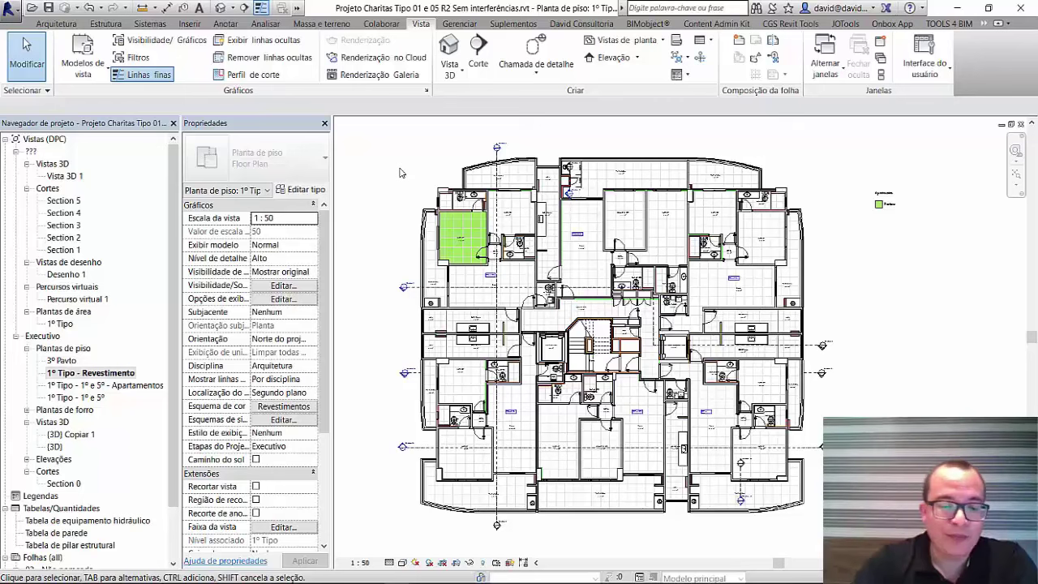
Review the Rev. Pintura and Rev. Banho filters in VG overrides, then cancel without changes
key("v")
key("g")
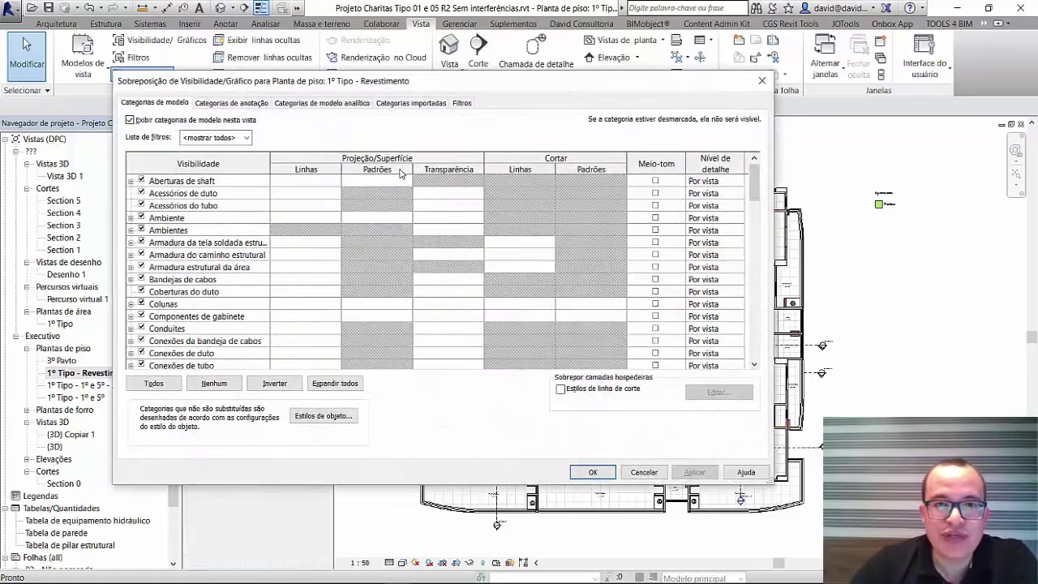
left_click(464, 104)
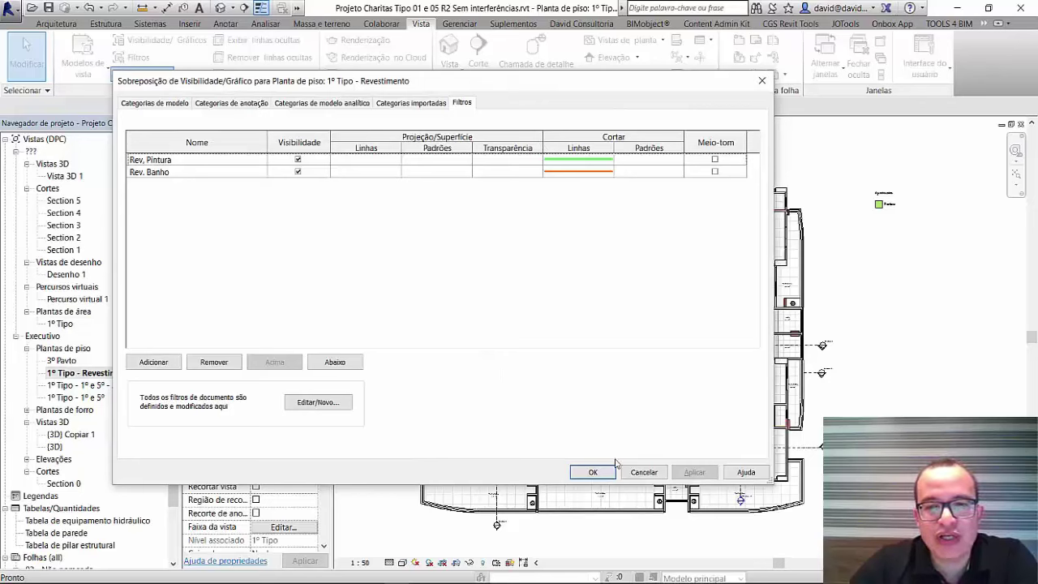
left_click(642, 472)
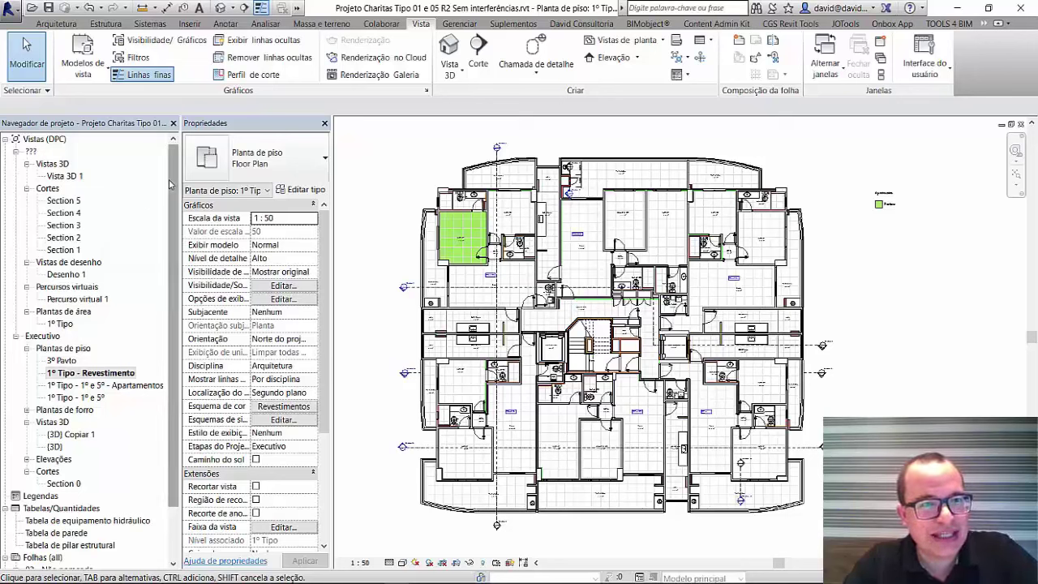
left_click_drag(172, 188, 172, 150)
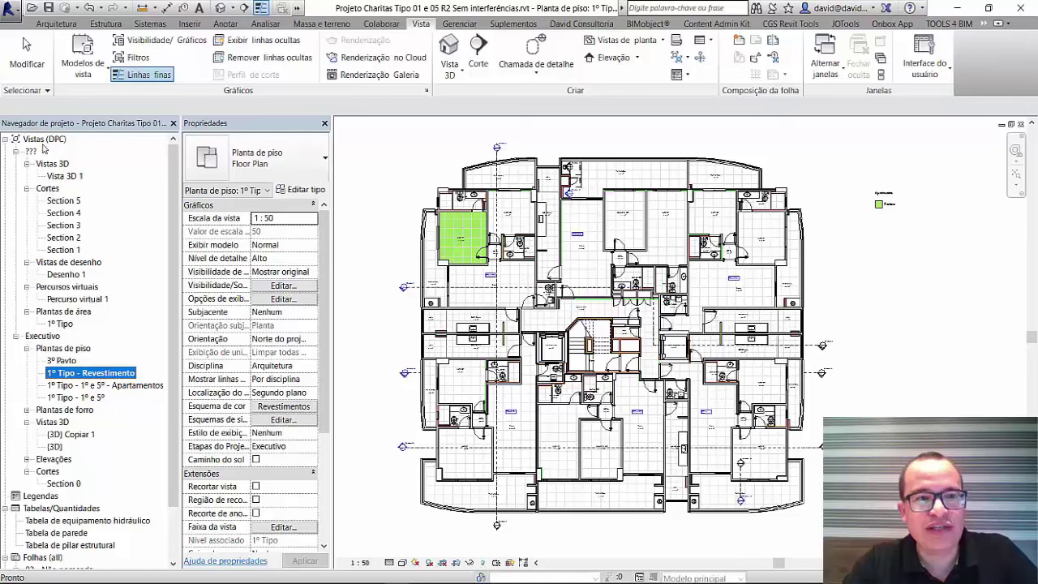
left_click(942, 77)
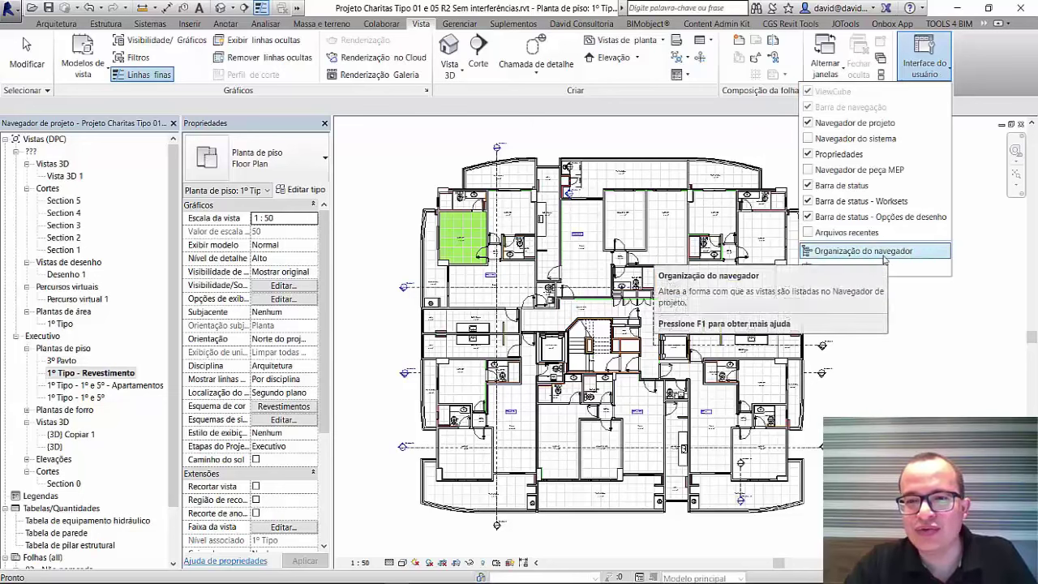
left_click(884, 258)
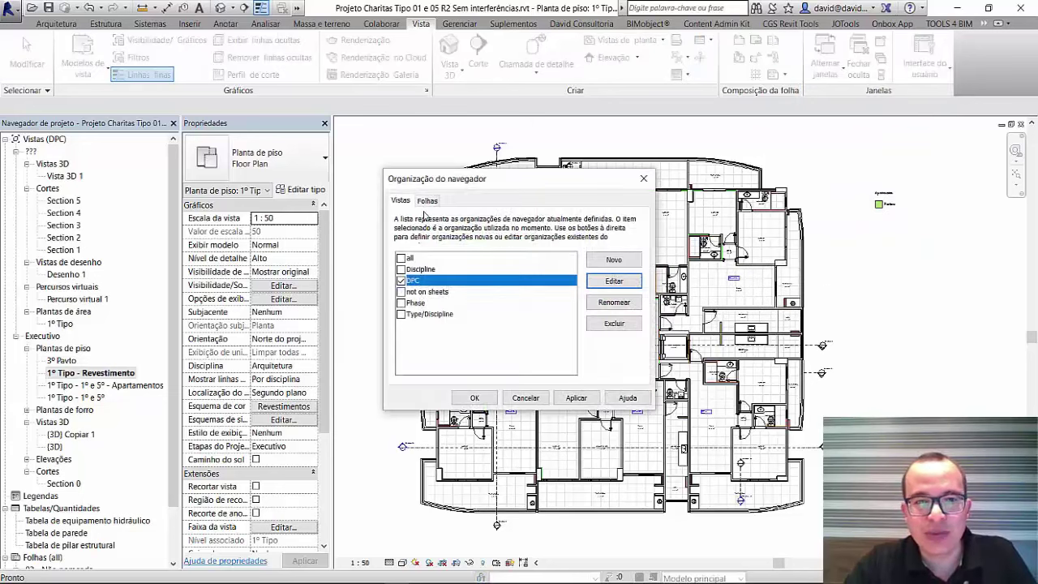
left_click(426, 201)
left_click(405, 201)
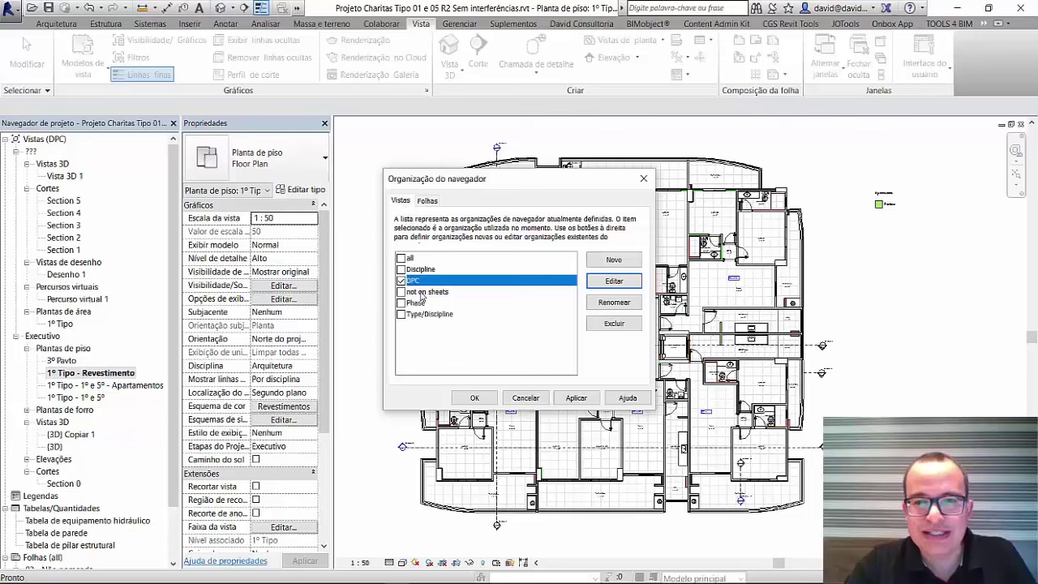
left_click(632, 281)
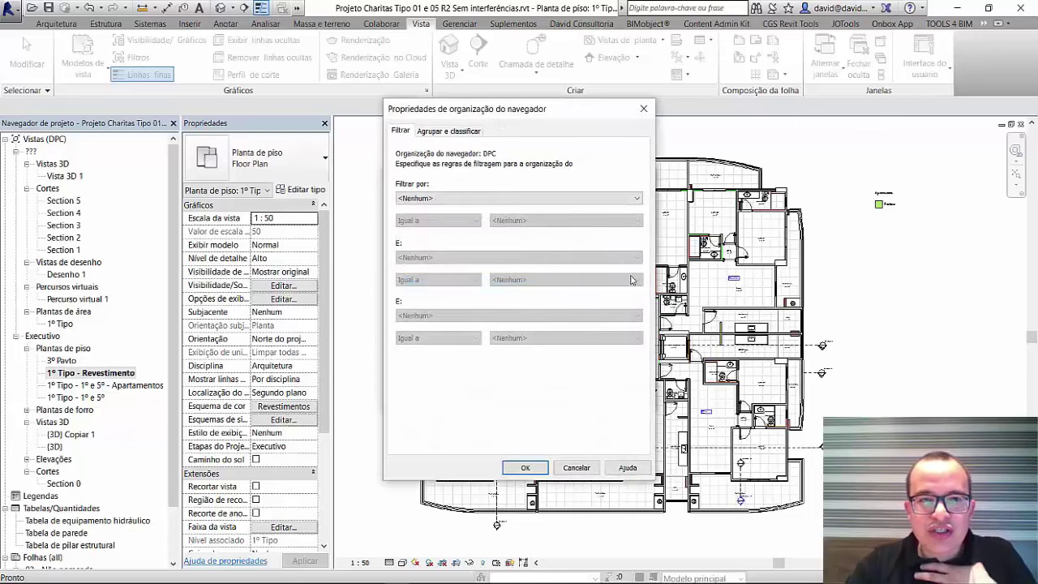
left_click(448, 131)
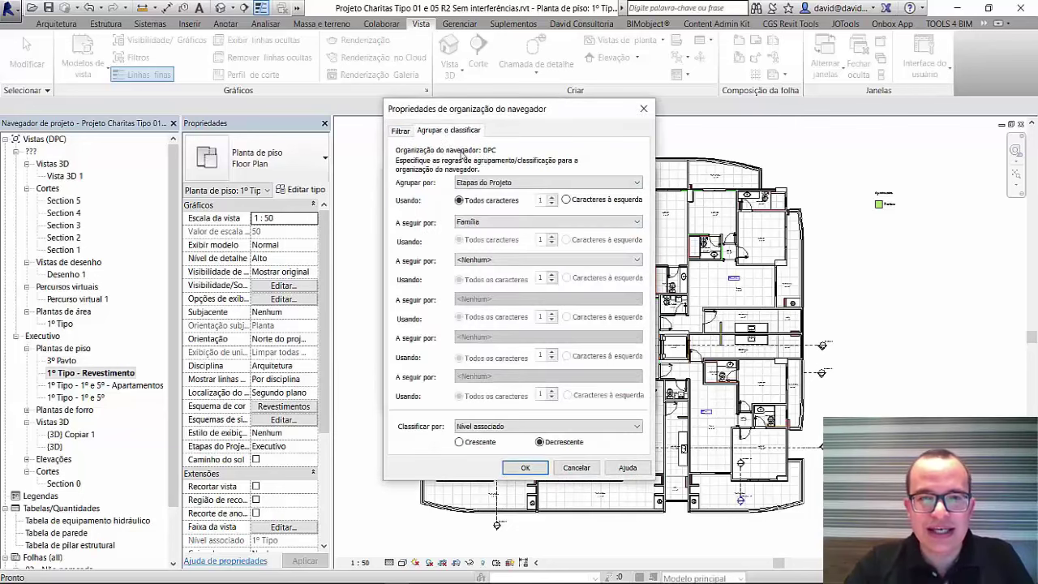
left_click(545, 185)
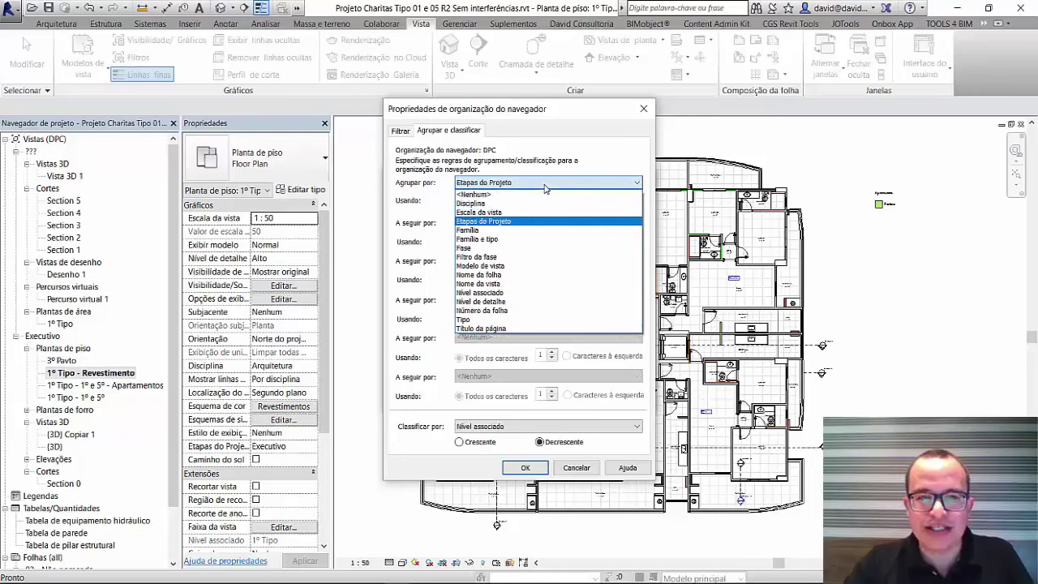
left_click(545, 188)
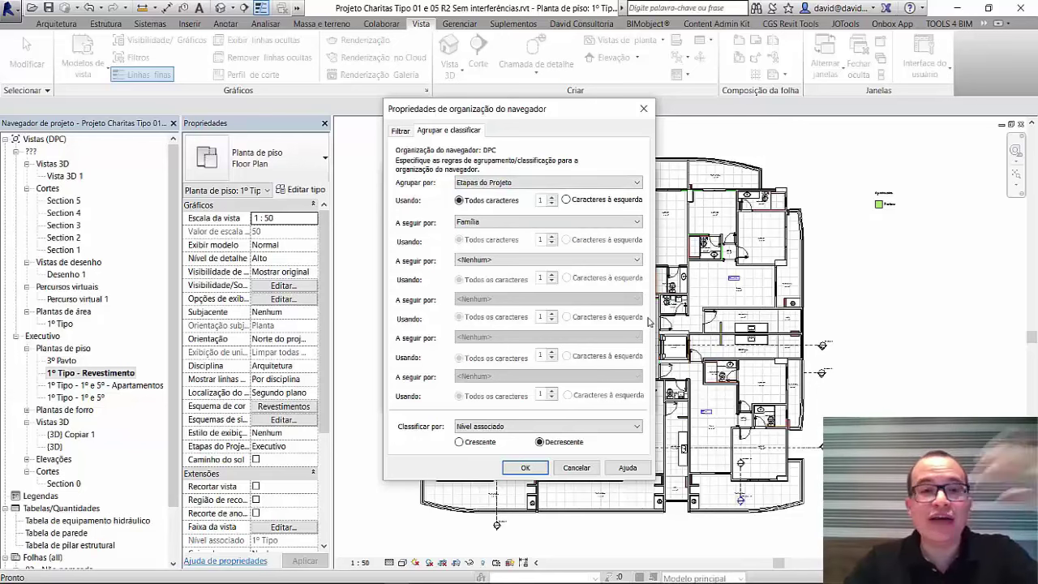
key("Return")
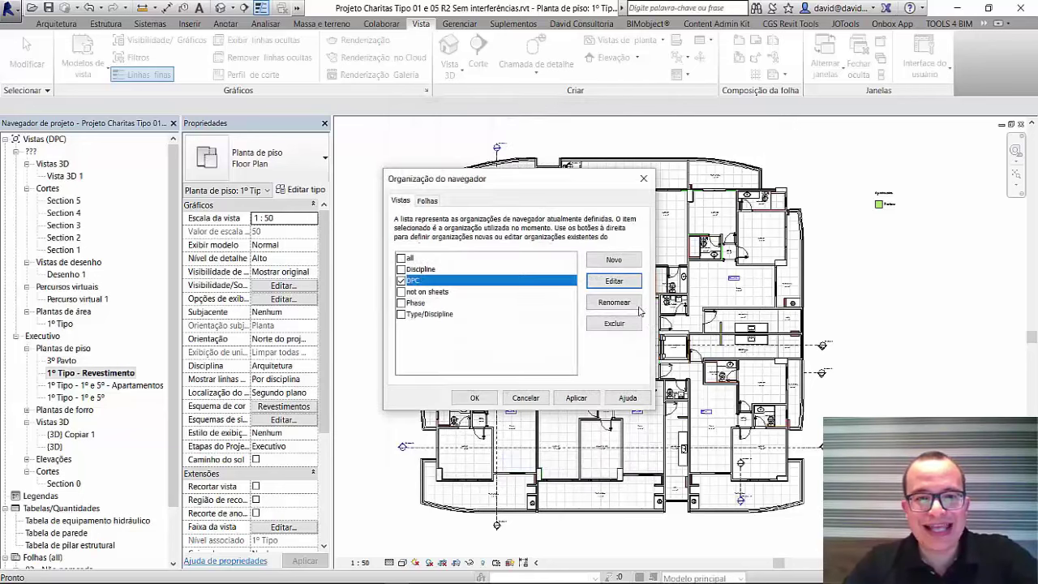
key("Return")
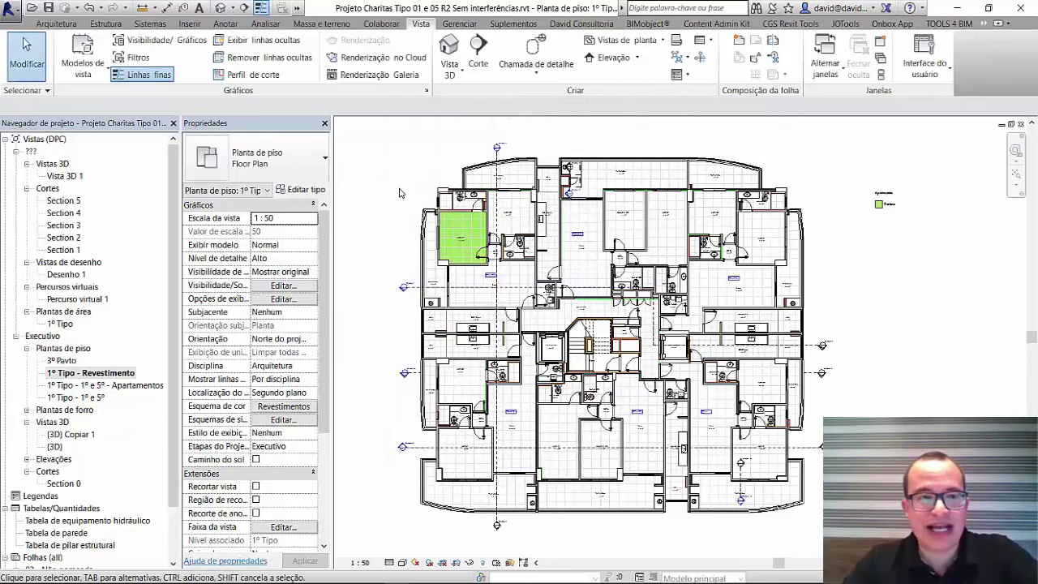